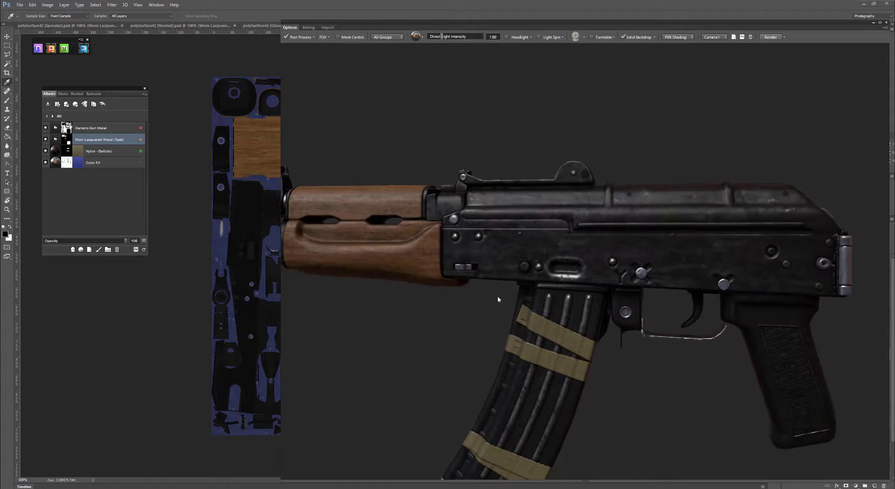
Open the Generic Gun Metal material group.
scroll(595, 373, down, 3)
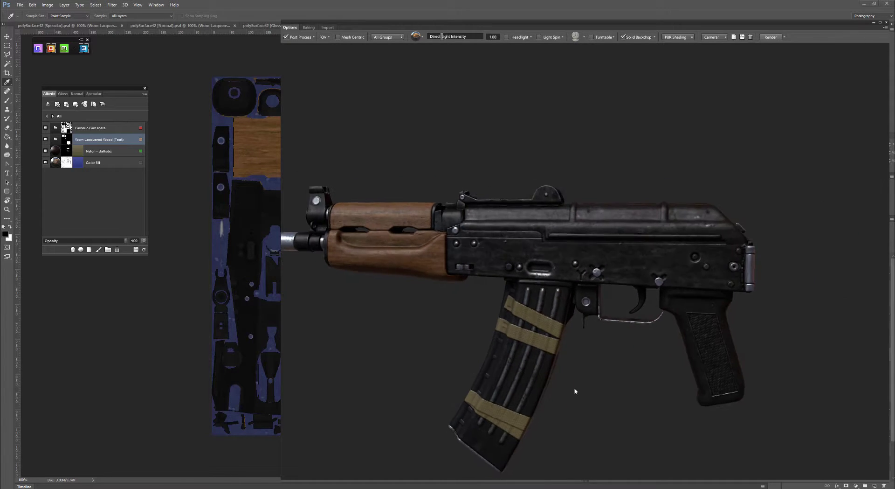
drag(575, 391, 537, 382)
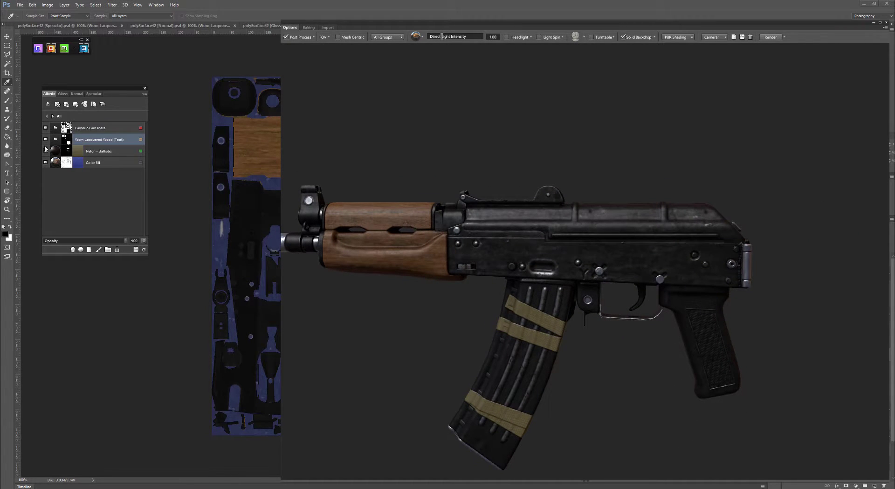
click(117, 128)
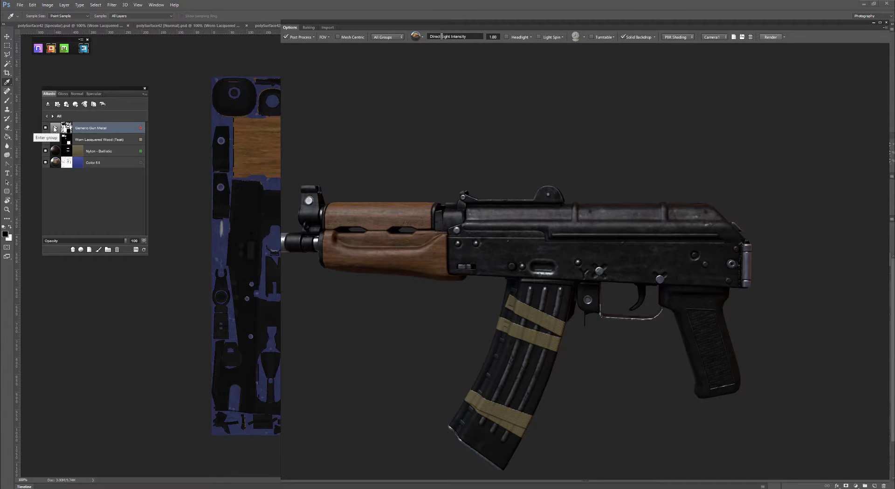
click(55, 129)
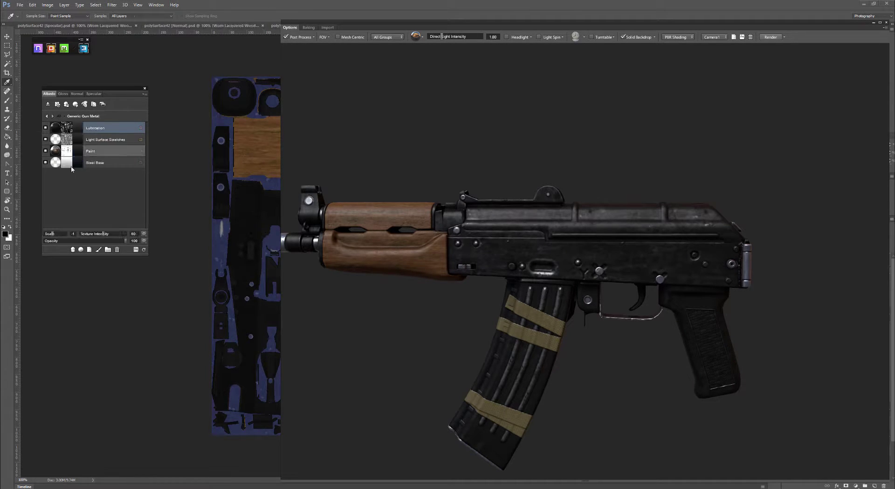
Search the material library for "dirt" and add the Sand material to the Generic Gun Metal group.
click(82, 249)
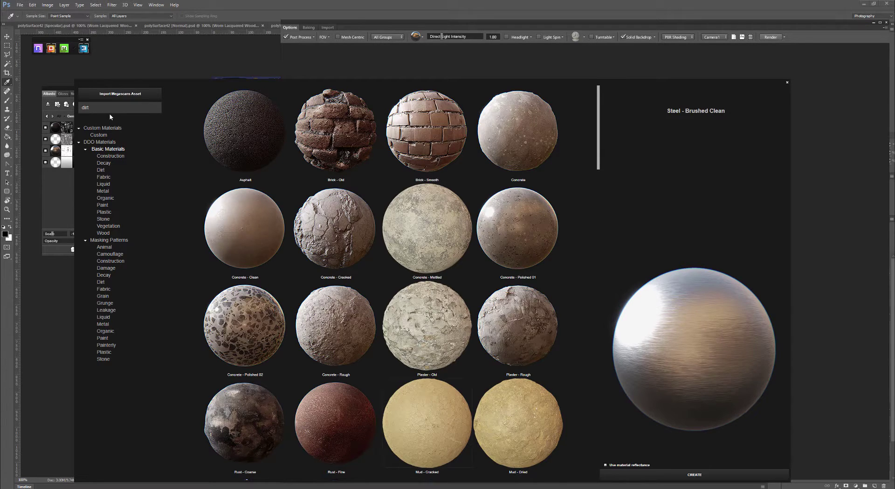
key(Return)
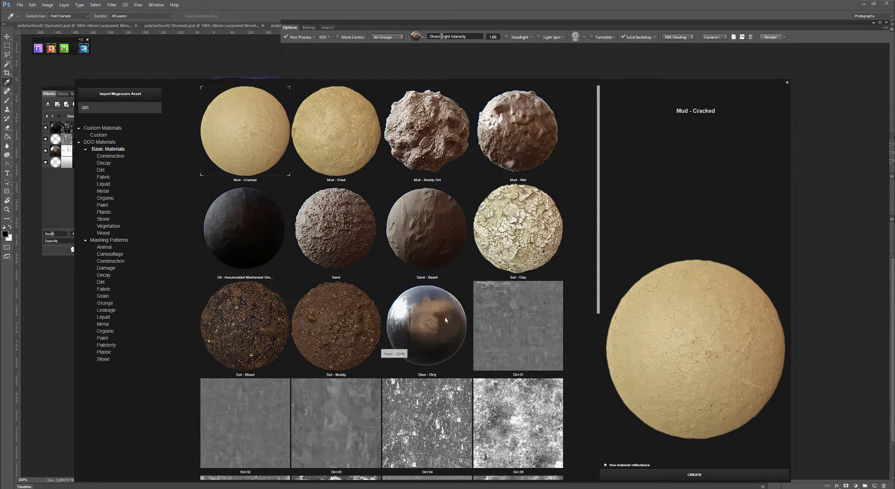
click(418, 234)
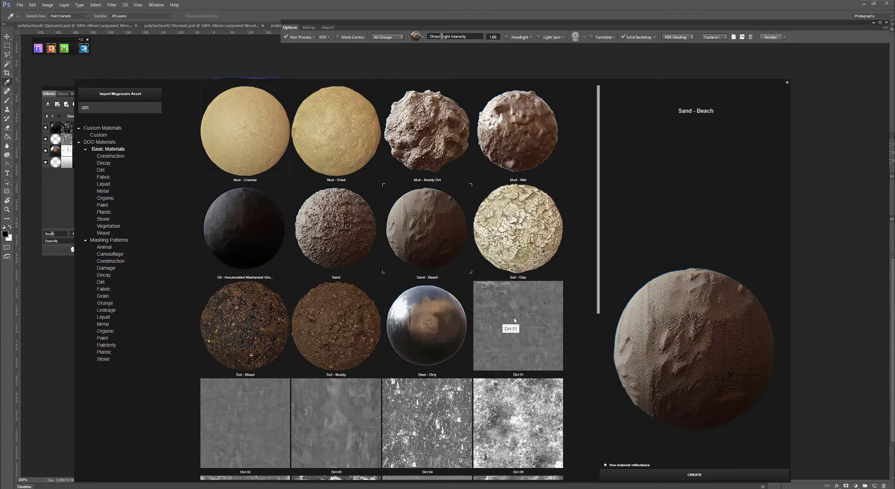
click(346, 222)
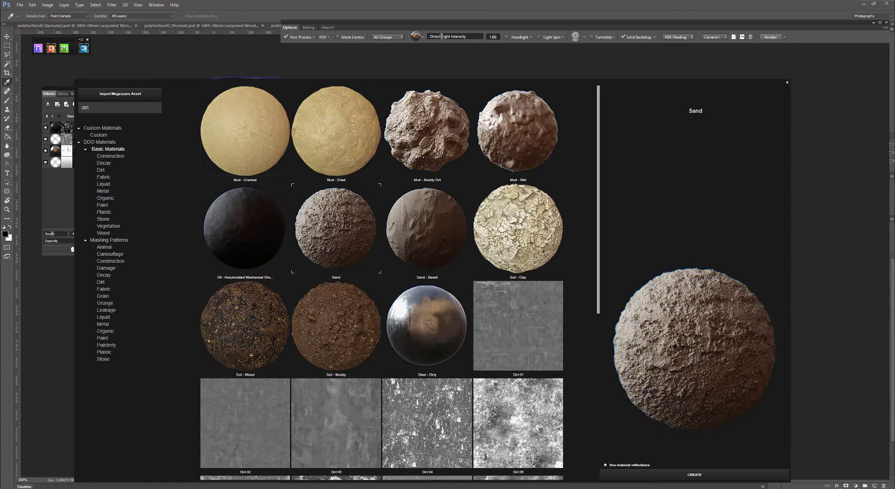
click(702, 481)
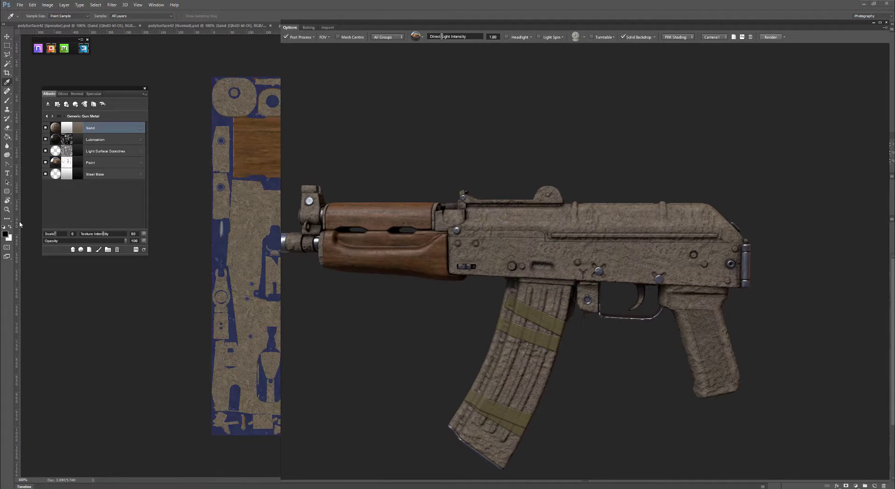
Reduce the texture scale of the Sand material covering the gun metal.
drag(55, 235, 53, 236)
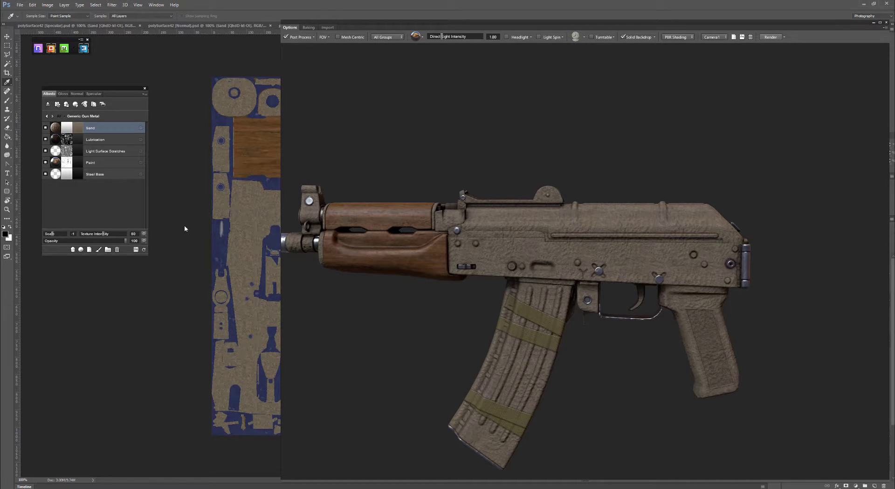
scroll(579, 216, up, 6)
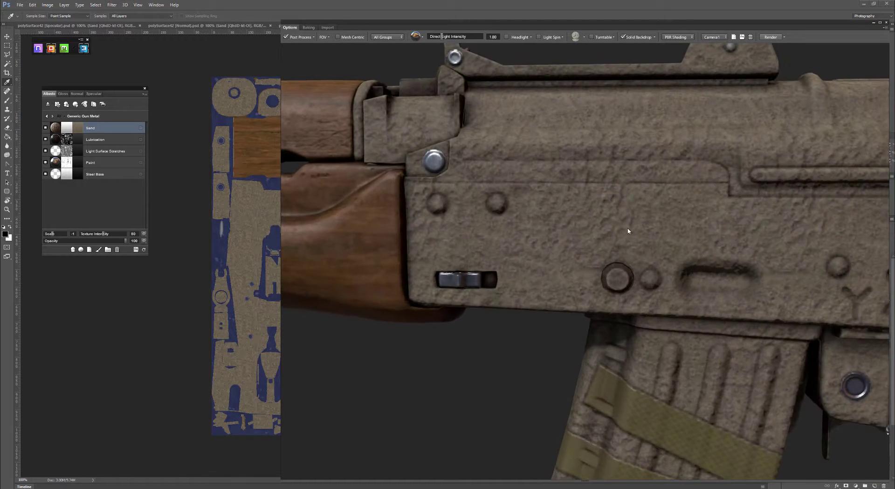
scroll(580, 215, down, 5)
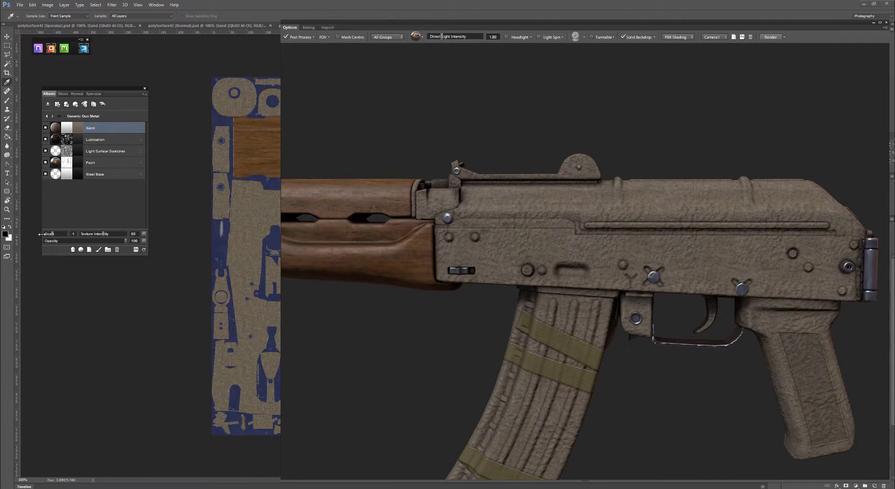
drag(51, 237, 45, 237)
Open the Sand layer's mask in the Dynamask Editor with painting in full shaded mode.
click(67, 130)
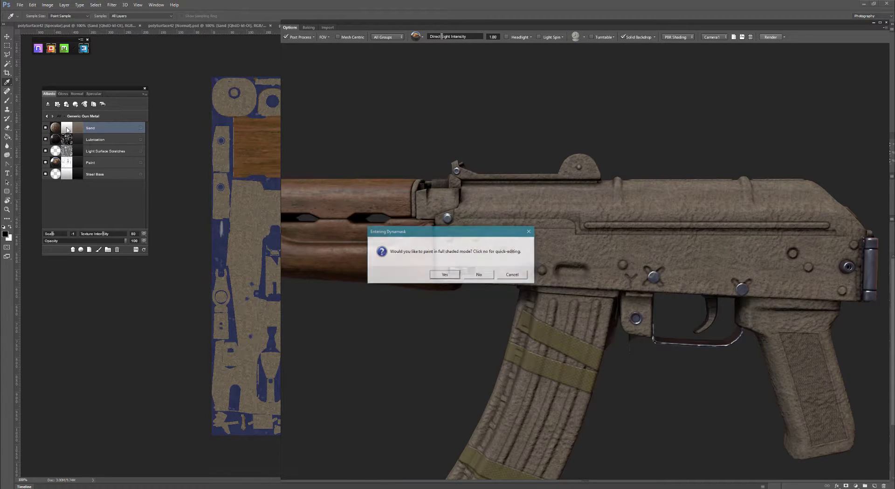
click(443, 274)
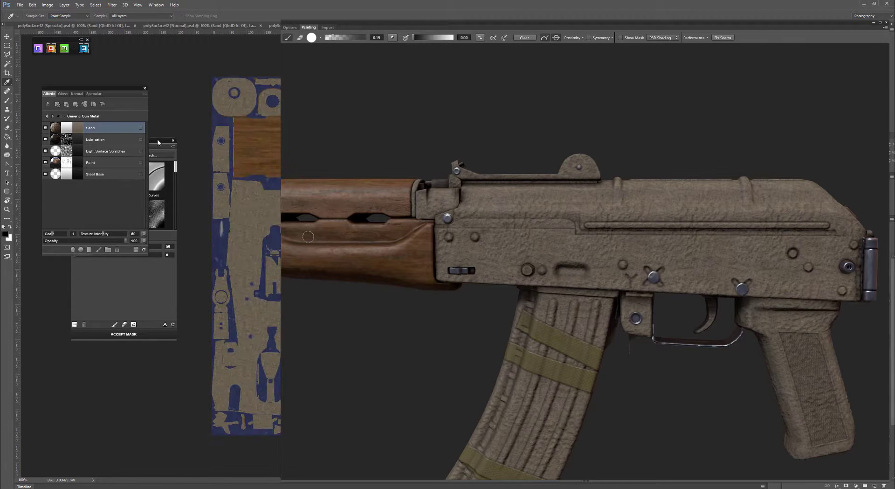
click(125, 197)
Try the Sandy Dirt preset as the Sand layer's mask and check it on the rifle.
scroll(135, 202, down, 5)
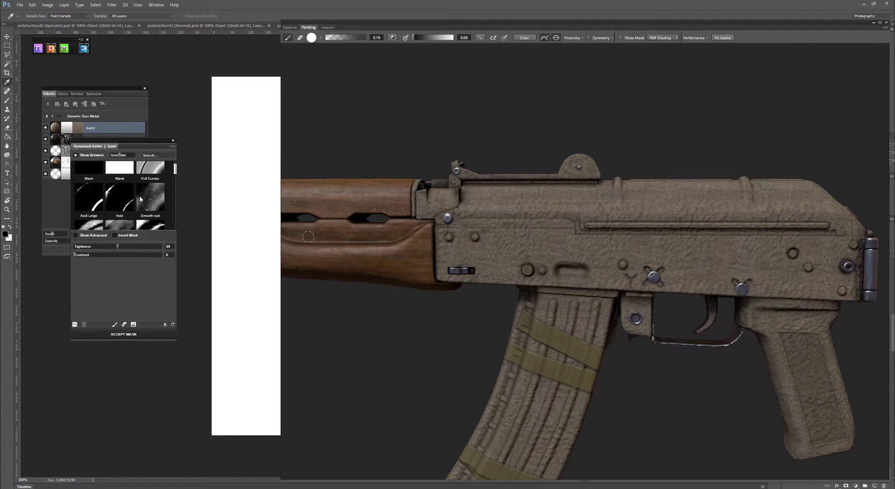
scroll(125, 206, down, 2)
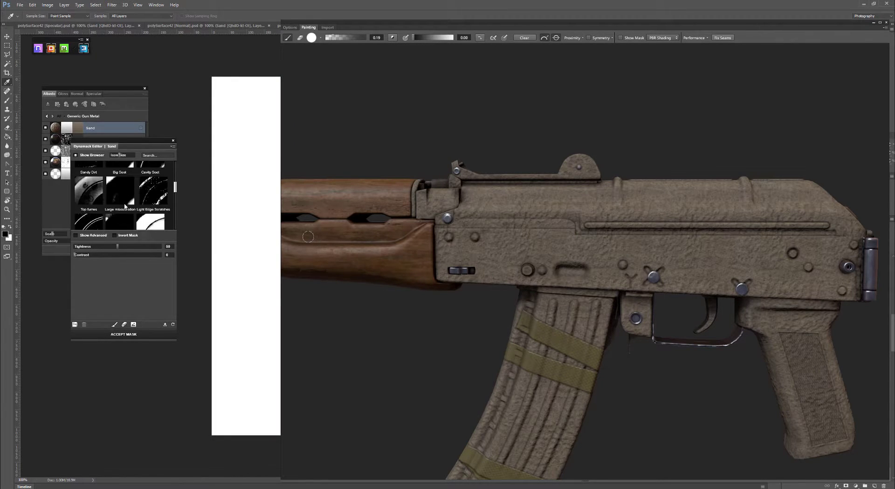
click(89, 176)
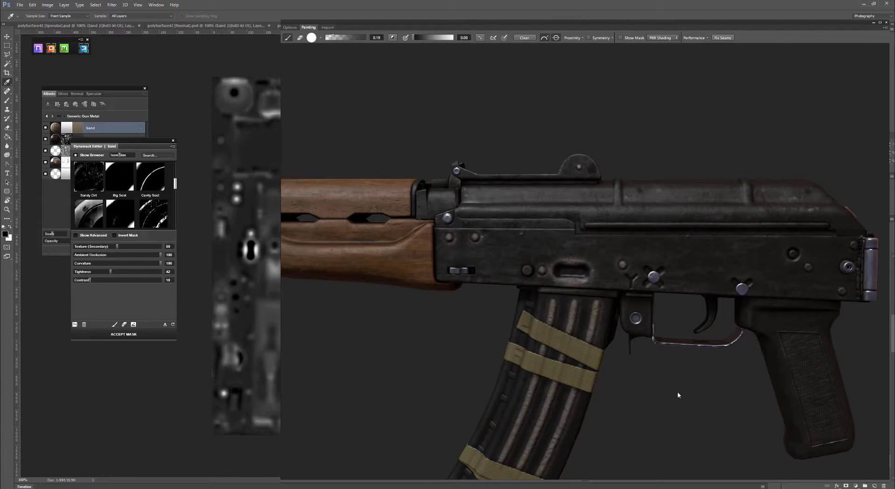
scroll(643, 382, down, 3)
mouse_move(622, 382)
mouse_down()
mouse_move(645, 357)
mouse_move(626, 370)
mouse_up()
scroll(626, 370, up, 4)
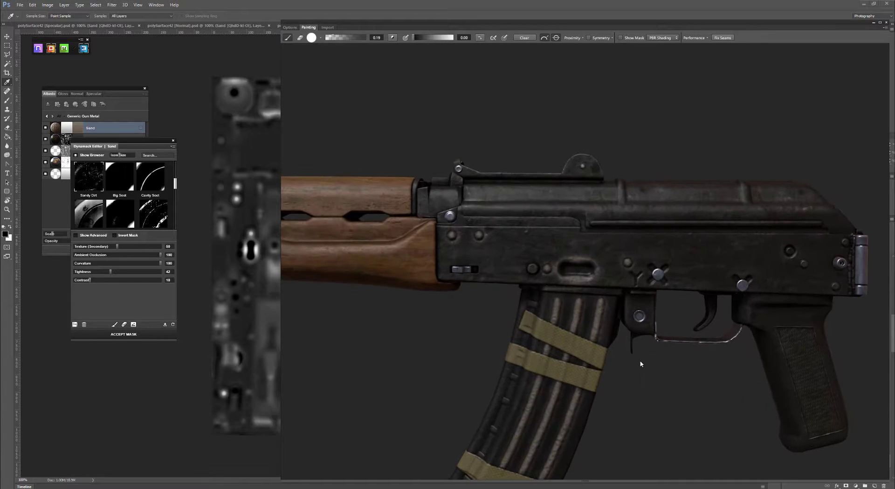
Try the Sand mask preset on the Sand layer.
scroll(140, 215, down, 5)
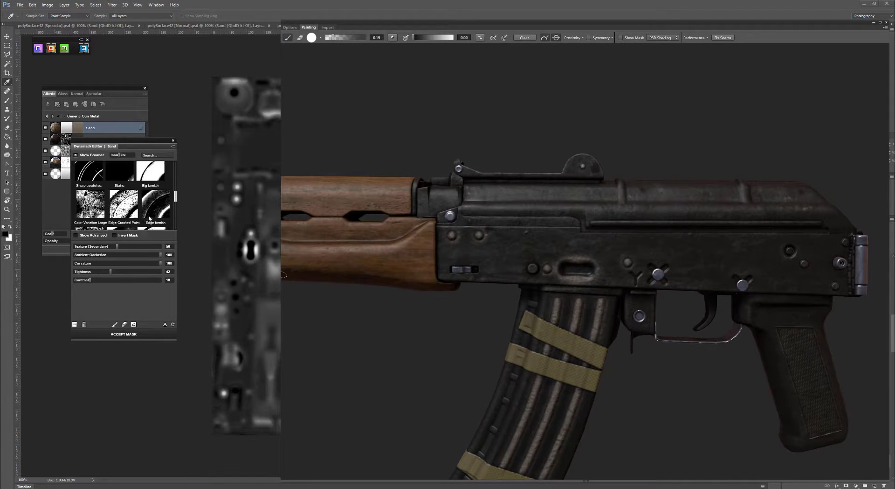
scroll(135, 211, up, 5)
click(141, 206)
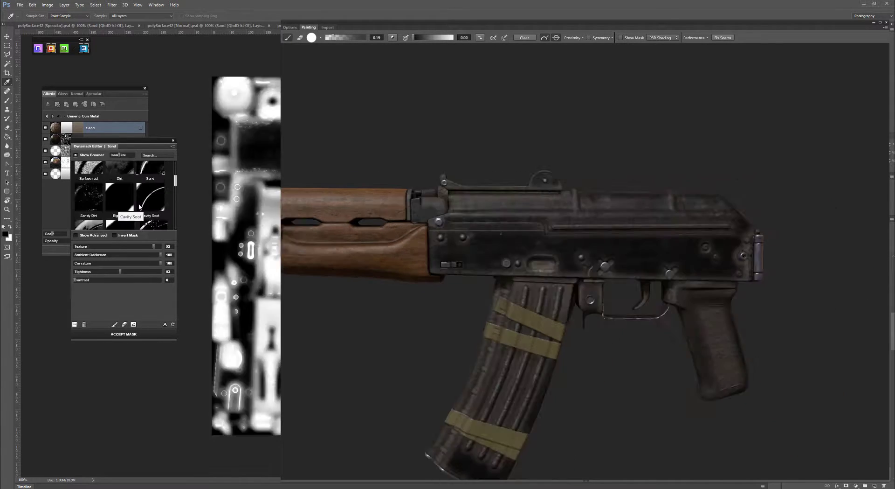
Apply the Cavity Soot preset as the Sand layer's mask and check it on the receiver and magazine.
scroll(153, 209, down, 1)
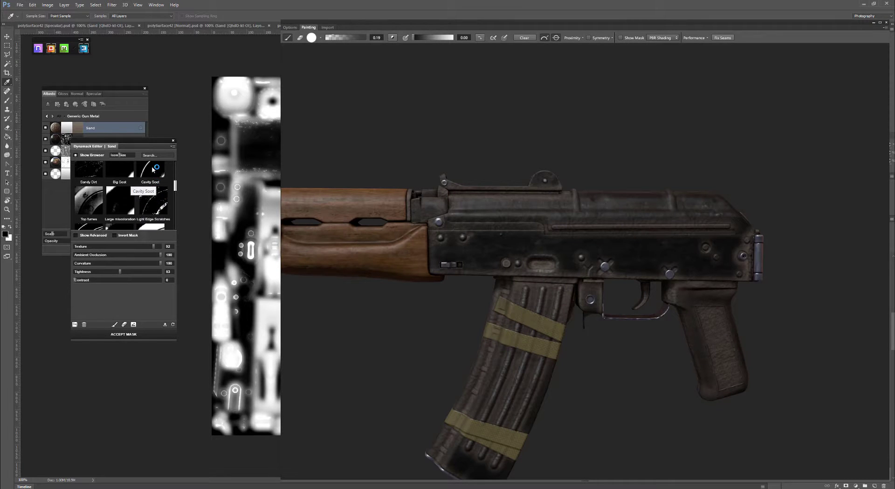
click(156, 169)
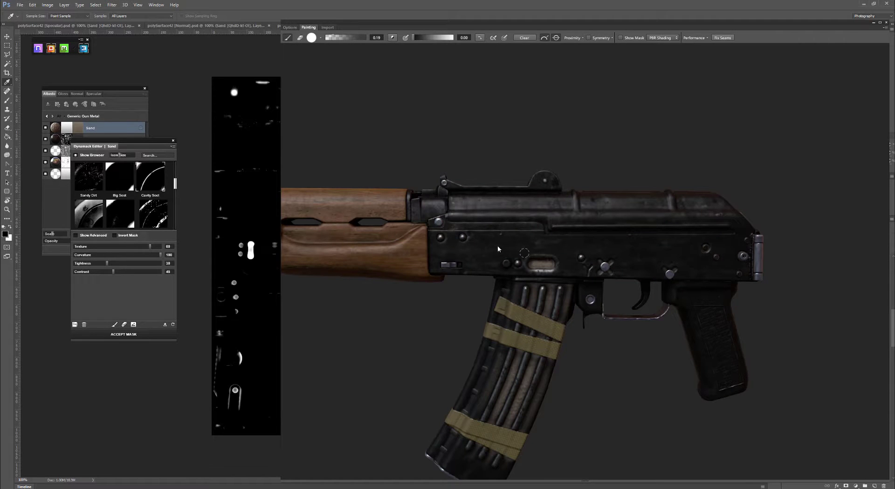
drag(612, 335, 571, 257)
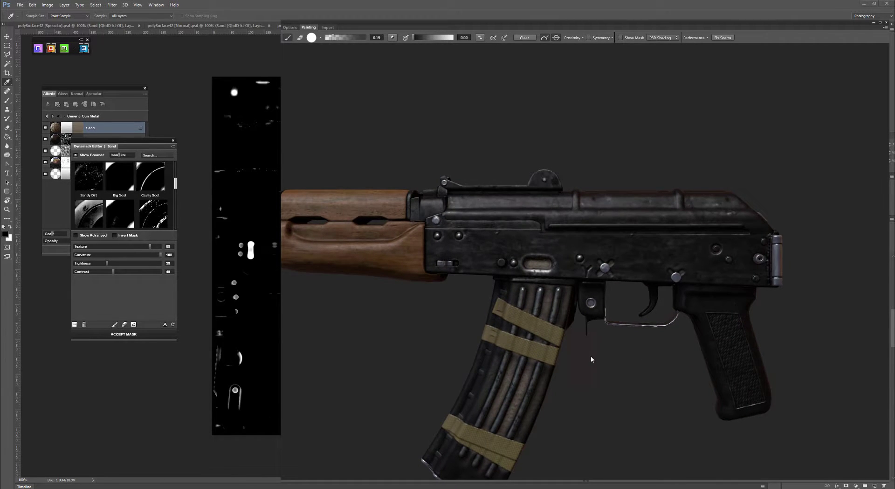
mouse_move(591, 359)
mouse_down()
mouse_move(751, 359)
mouse_move(565, 348)
mouse_move(484, 398)
mouse_up()
scroll(609, 384, down, 3)
mouse_move(609, 385)
mouse_down()
mouse_move(577, 377)
mouse_move(602, 377)
mouse_up()
scroll(602, 376, up, 1)
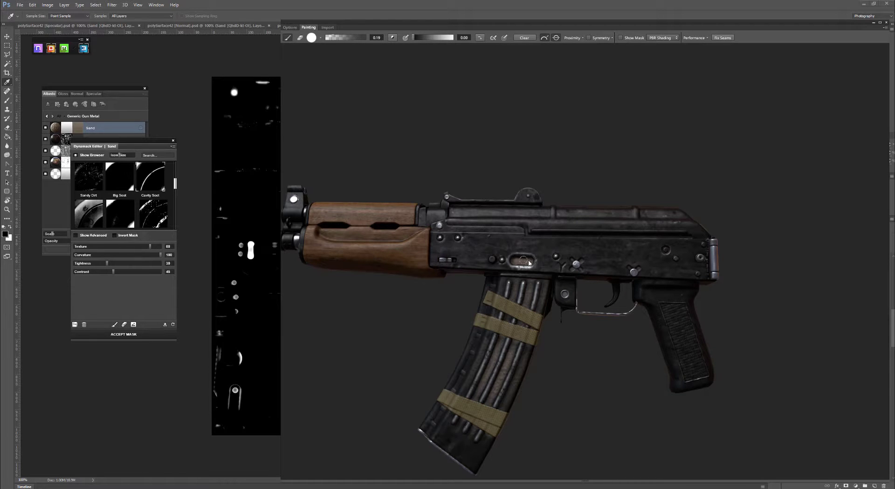
scroll(555, 347, up, 2)
mouse_move(569, 344)
mouse_down()
mouse_move(558, 309)
mouse_move(554, 357)
mouse_move(483, 352)
mouse_move(446, 366)
mouse_move(403, 343)
mouse_move(600, 340)
mouse_move(549, 334)
mouse_up()
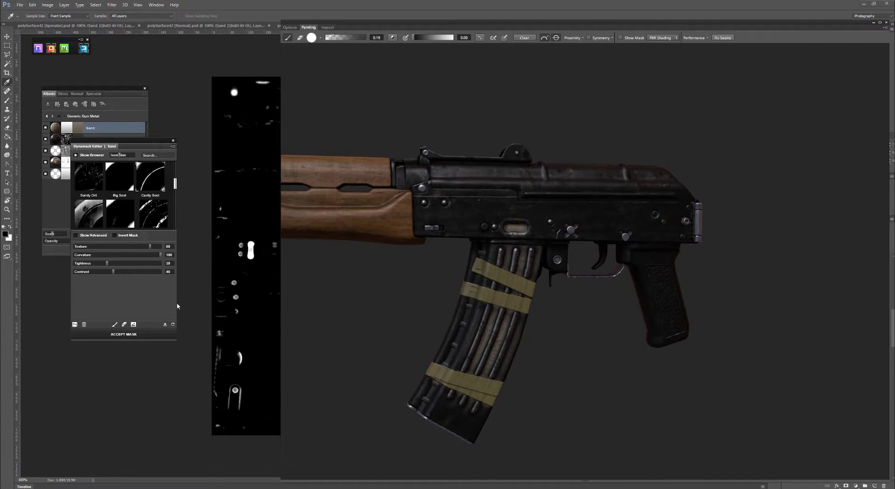
Brush the Sand material away from the recesses between the magazine's ribs.
click(115, 325)
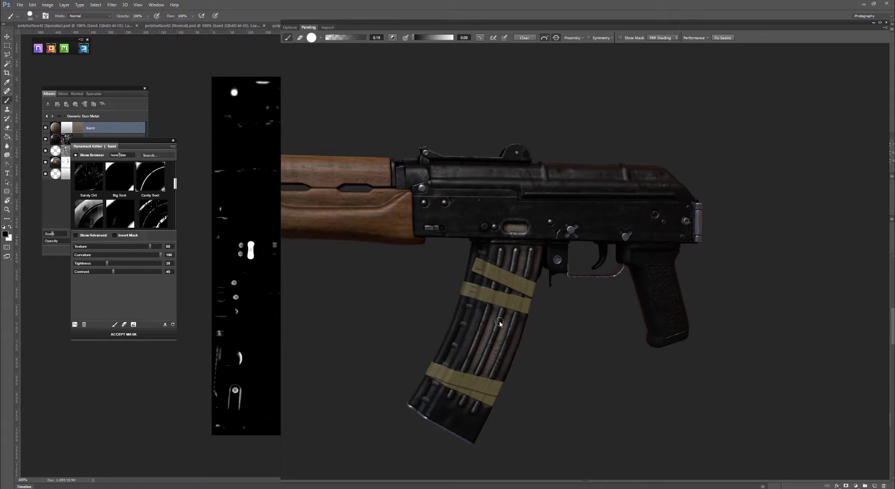
right_drag(581, 348, 588, 352)
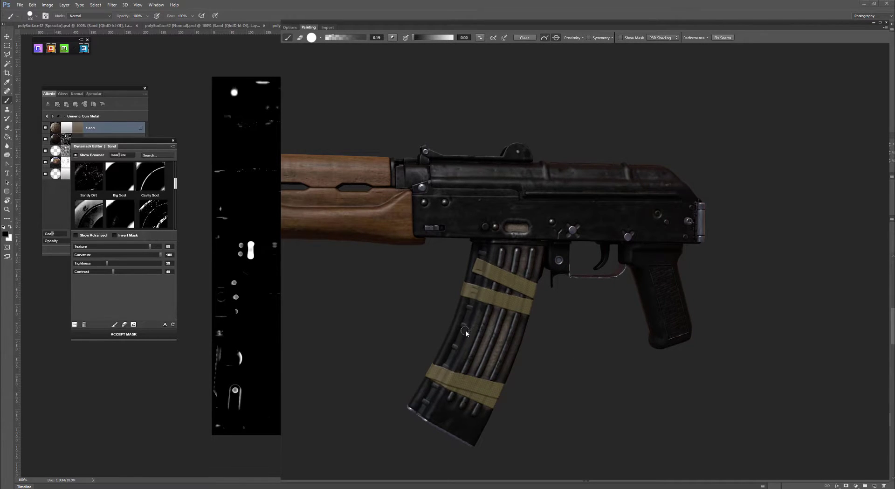
drag(477, 332, 491, 345)
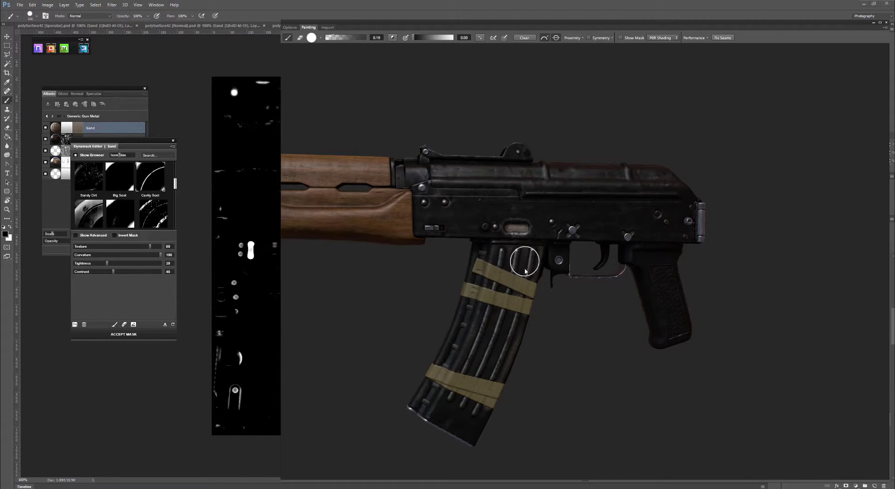
Choose a speckled brush tip from the Damage category and set the brush opacity to 0.39.
click(321, 38)
click(321, 39)
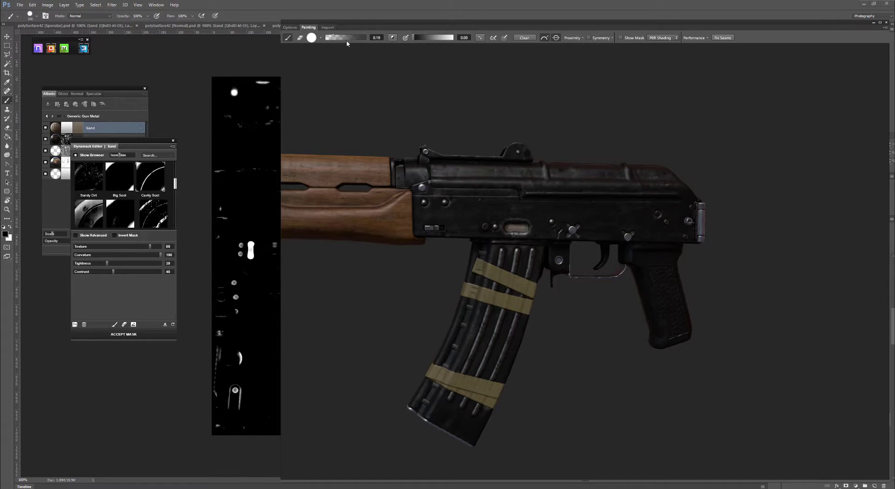
click(321, 41)
click(321, 40)
click(322, 40)
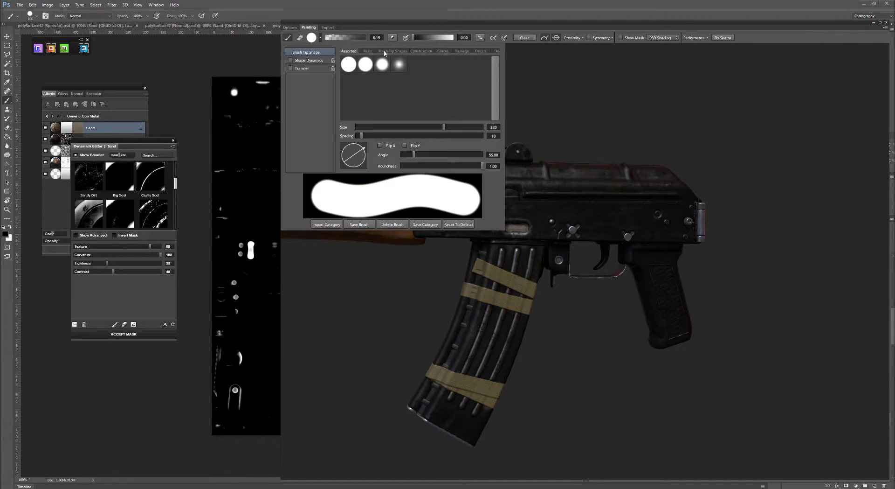
click(462, 51)
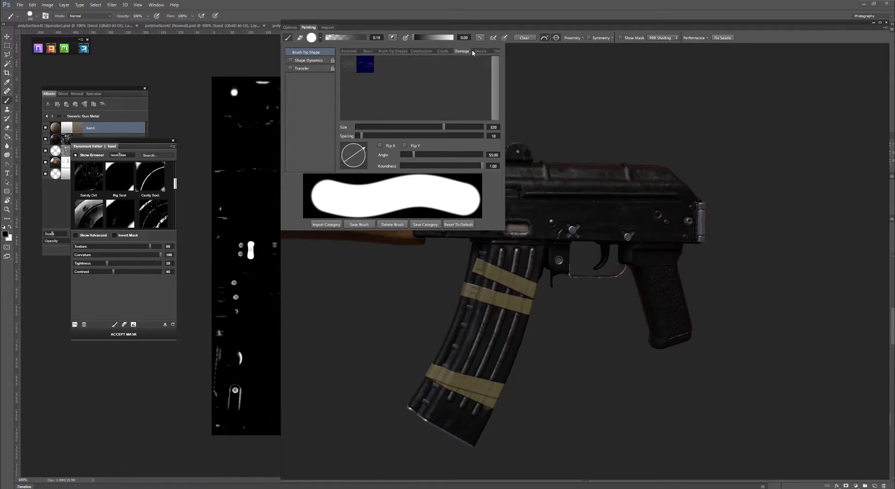
click(467, 65)
click(449, 65)
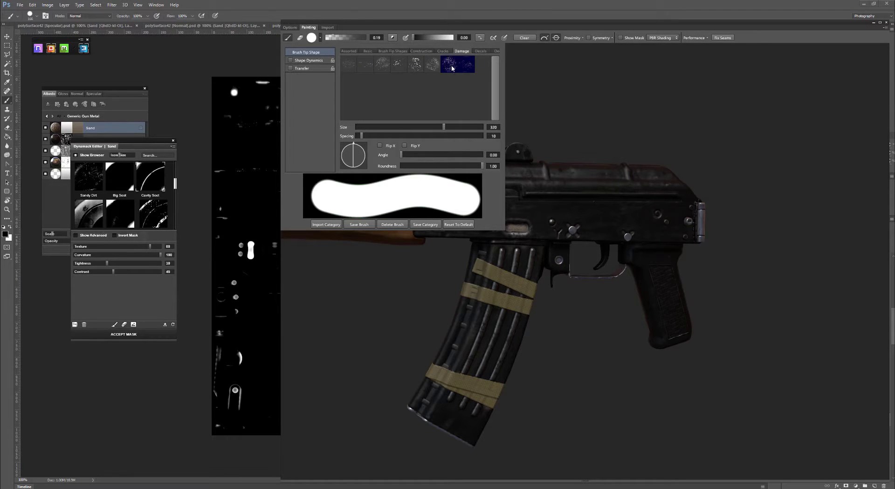
click(491, 322)
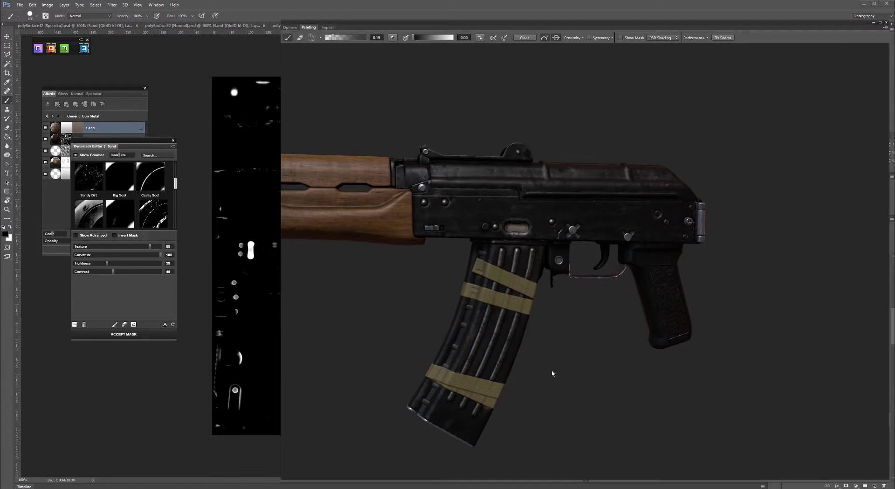
mouse_move(506, 236)
middle_down()
mouse_move(703, 373)
mouse_move(591, 316)
middle_up()
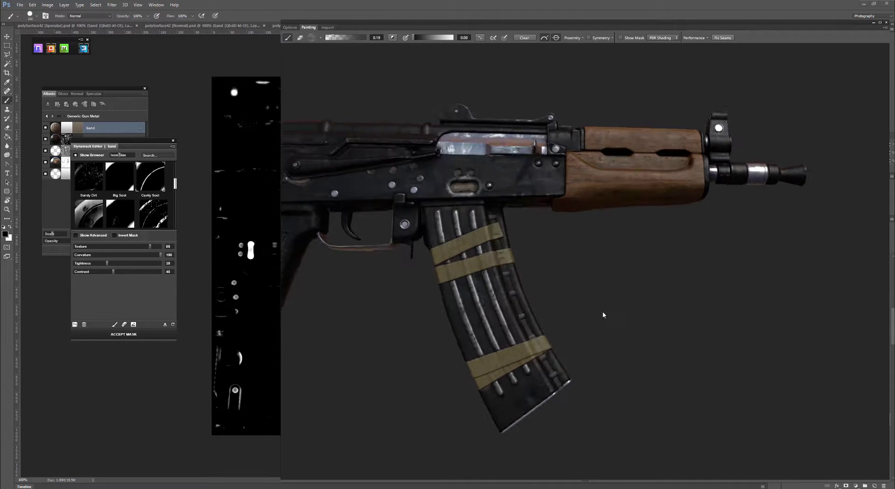
middle_drag(465, 193, 534, 229)
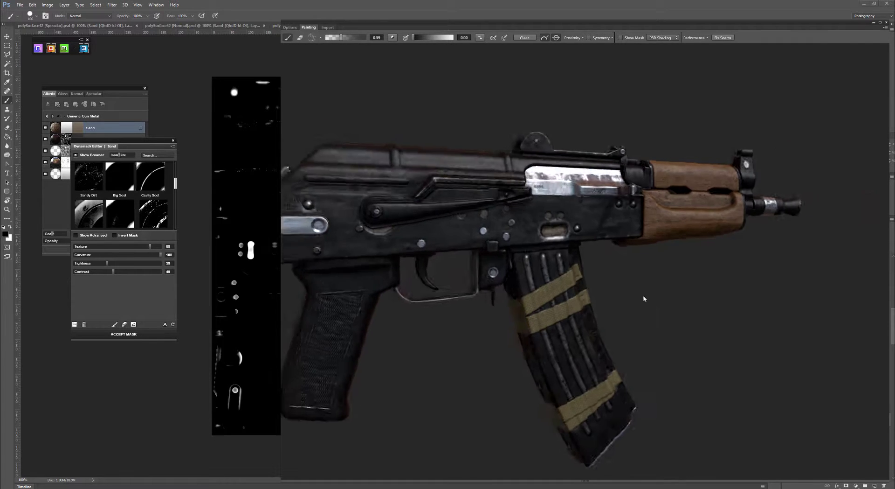
Choose a cloudy brush tip from the Dirt category for painting the Sand mask.
click(337, 39)
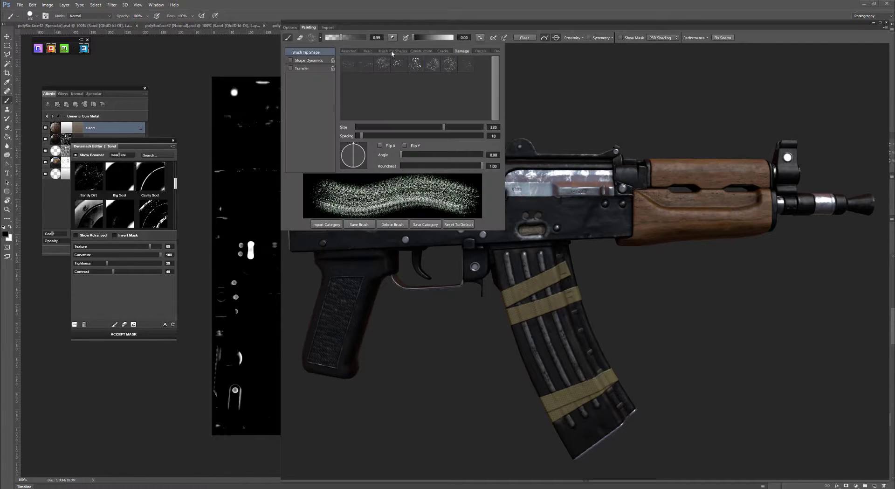
click(368, 51)
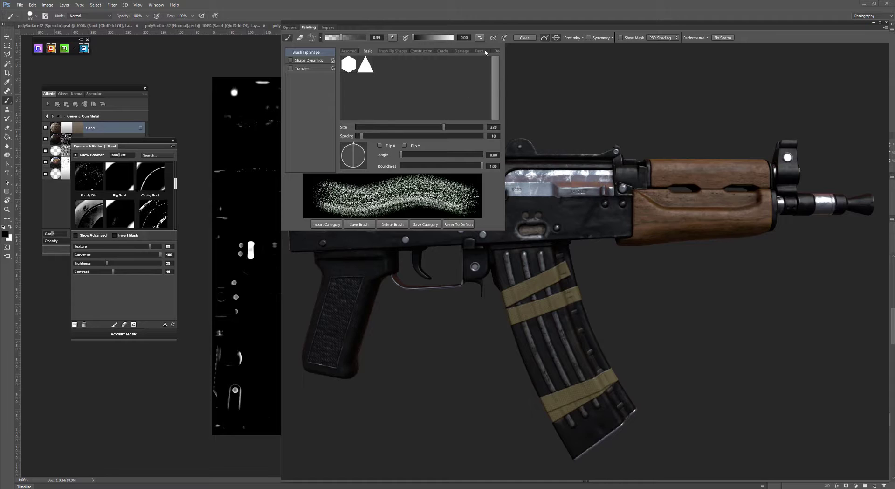
scroll(485, 50, down, 4)
click(436, 50)
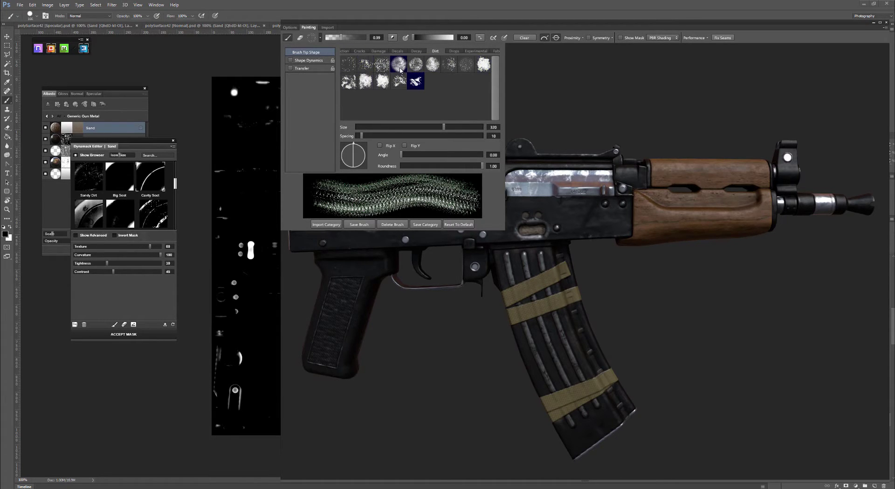
click(539, 237)
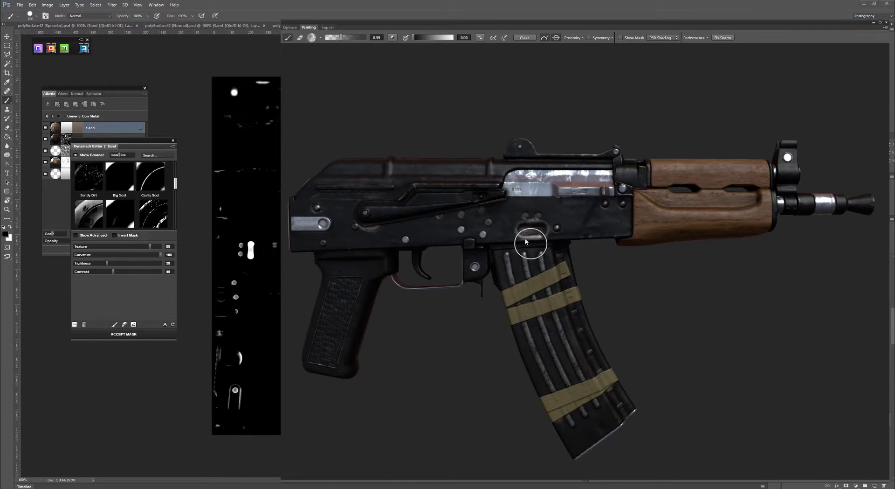
Examine the Sand coverage on the receiver, magazine and grip from both sides of the rifle.
drag(665, 342, 669, 321)
middle_drag(608, 299, 693, 273)
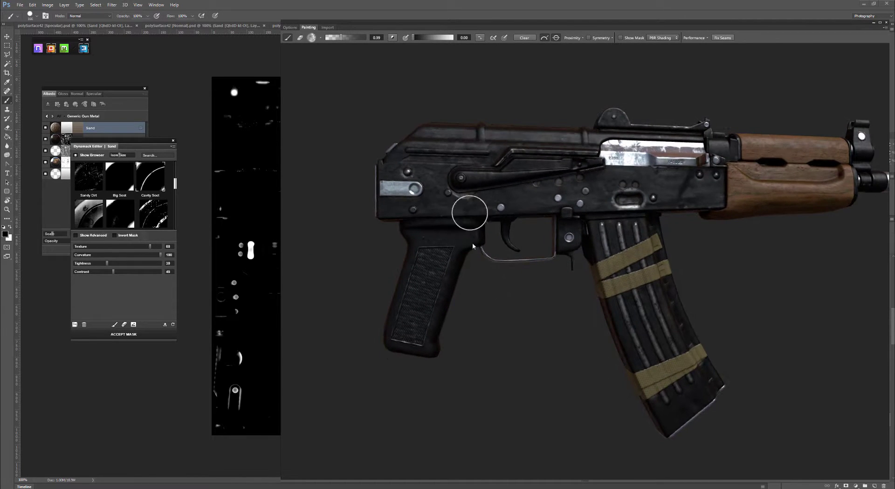
alt+drag(472, 214, 510, 291)
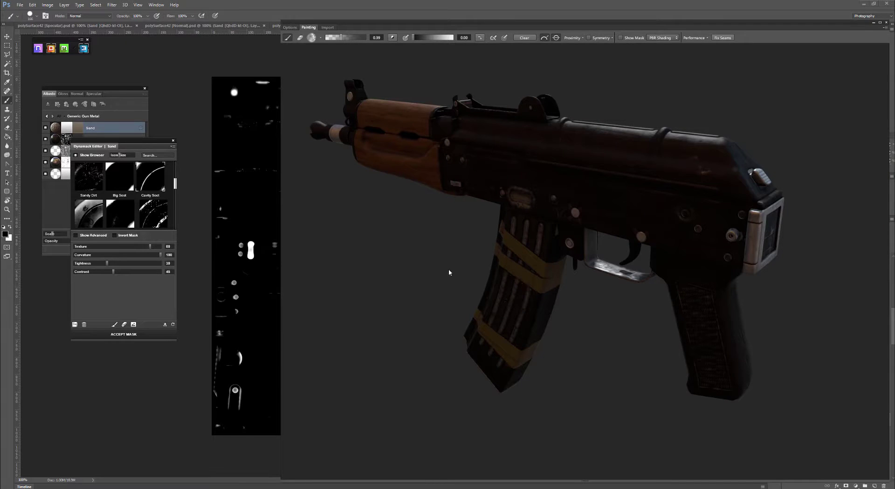
mouse_move(449, 270)
alt+mouse_down()
mouse_move(469, 266)
mouse_move(457, 269)
alt+mouse_up()
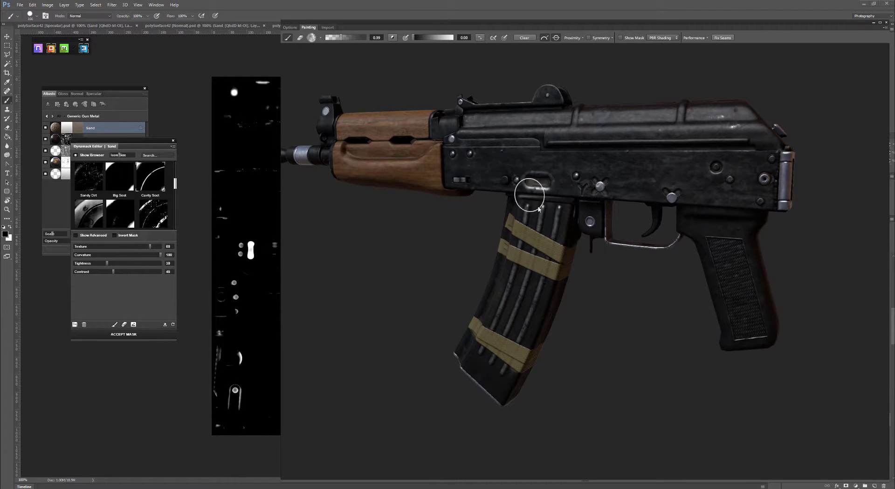
mouse_move(530, 194)
alt+mouse_down()
mouse_move(613, 328)
mouse_move(607, 291)
alt+mouse_up()
alt+middle_drag(608, 292, 613, 318)
mouse_move(613, 318)
alt+right_down()
mouse_move(672, 301)
mouse_move(587, 339)
alt+right_up()
alt+drag(588, 339, 668, 327)
scroll(596, 328, up, 2)
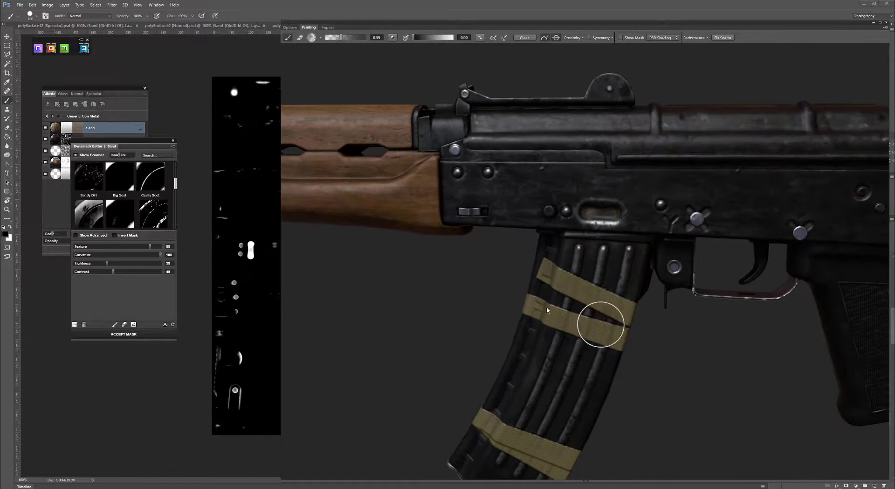
Set the paint value to 1.00, shrink the brush and touch up the Sand on the receiver's front end beside the wooden handguard.
middle_drag(447, 270, 480, 298)
drag(484, 223, 481, 214)
middle_drag(503, 214, 482, 211)
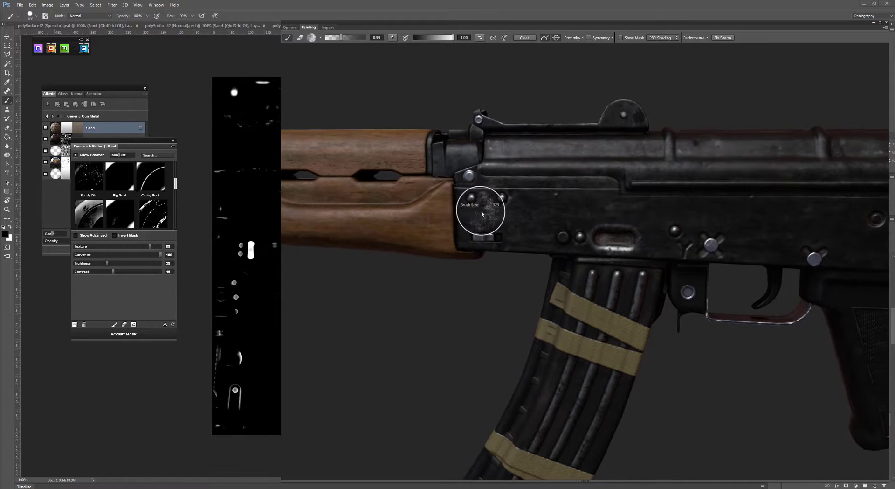
mouse_move(482, 212)
right_down()
mouse_move(451, 205)
mouse_move(462, 254)
mouse_move(459, 229)
right_up()
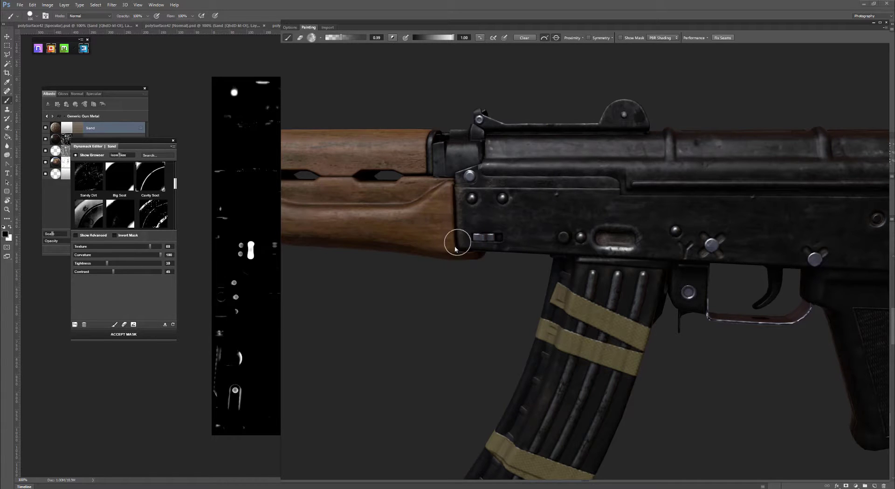
drag(479, 315, 483, 277)
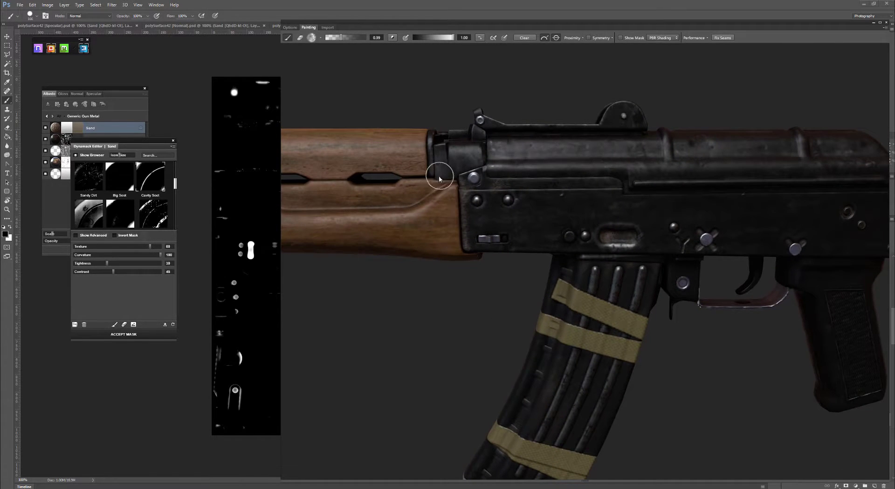
middle_drag(500, 293, 422, 280)
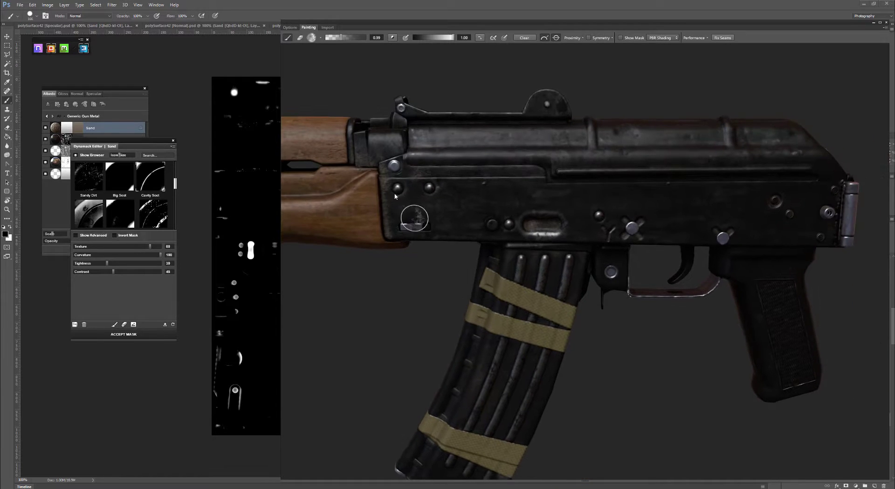
key(x)
mouse_move(383, 207)
mouse_down()
mouse_move(382, 186)
mouse_move(390, 225)
mouse_move(406, 244)
mouse_up()
key(x)
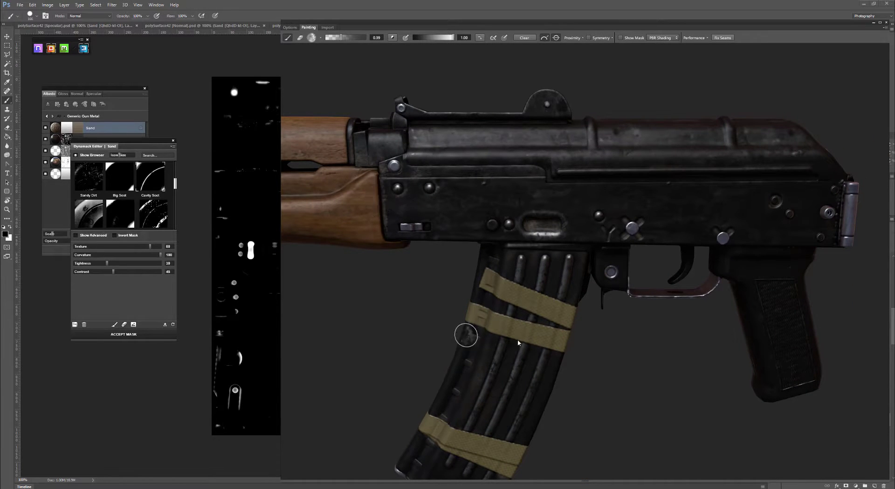
Try painting Sand onto the upper front of the grip behind the trigger guard and erase it with paint value 0.00.
middle_drag(660, 352, 598, 315)
drag(597, 315, 613, 297)
middle_drag(663, 319, 600, 355)
drag(601, 354, 562, 326)
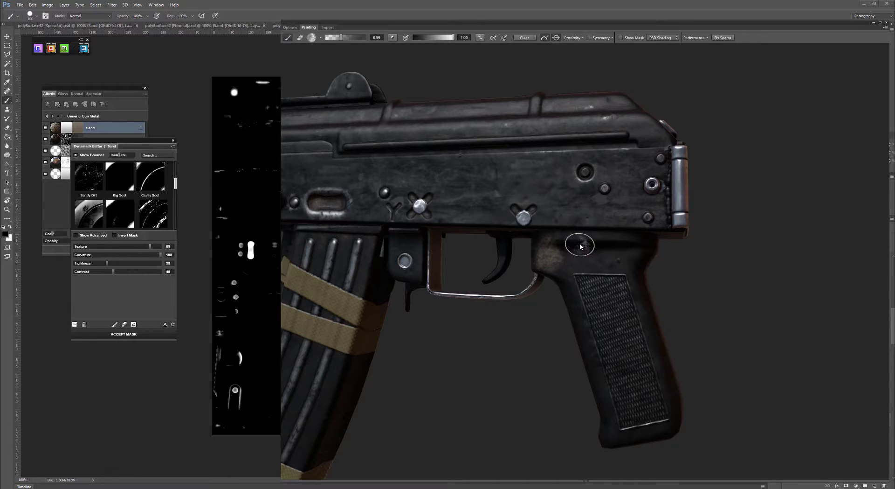
key(x)
scroll(575, 253, up, 2)
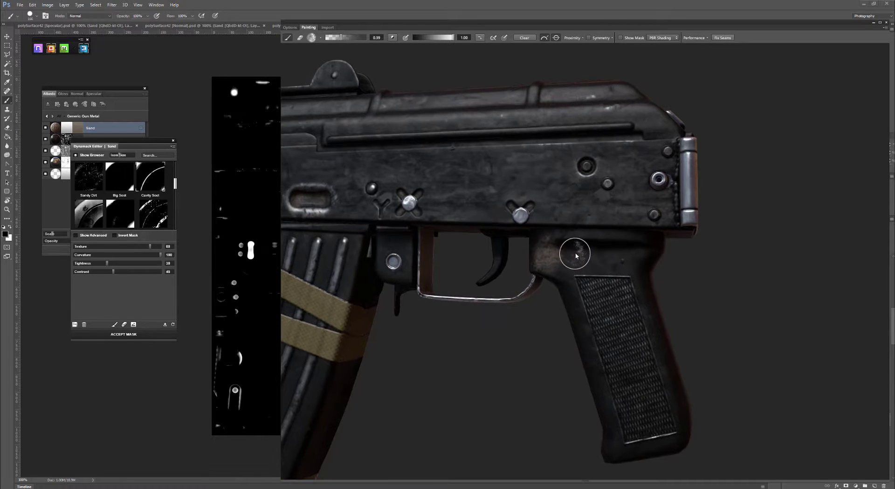
mouse_move(576, 256)
mouse_down()
mouse_move(586, 233)
mouse_move(701, 253)
mouse_up()
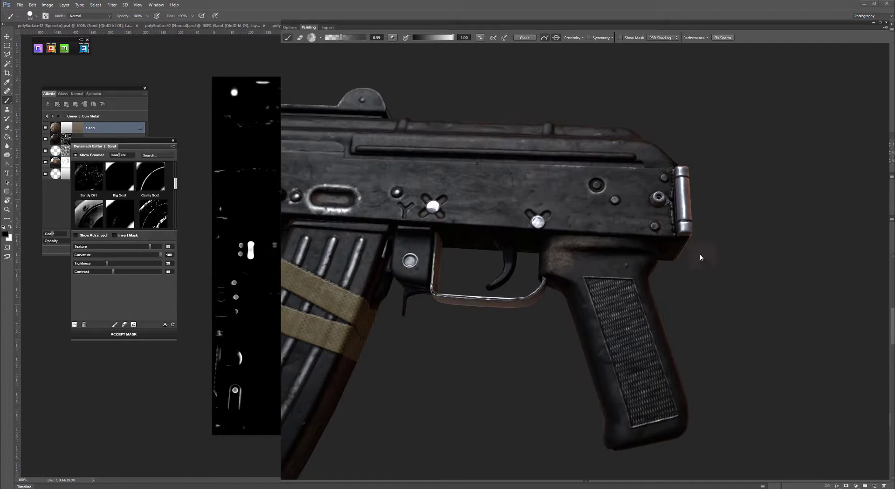
key(x)
mouse_move(576, 254)
mouse_down()
mouse_move(559, 262)
mouse_move(635, 249)
mouse_up()
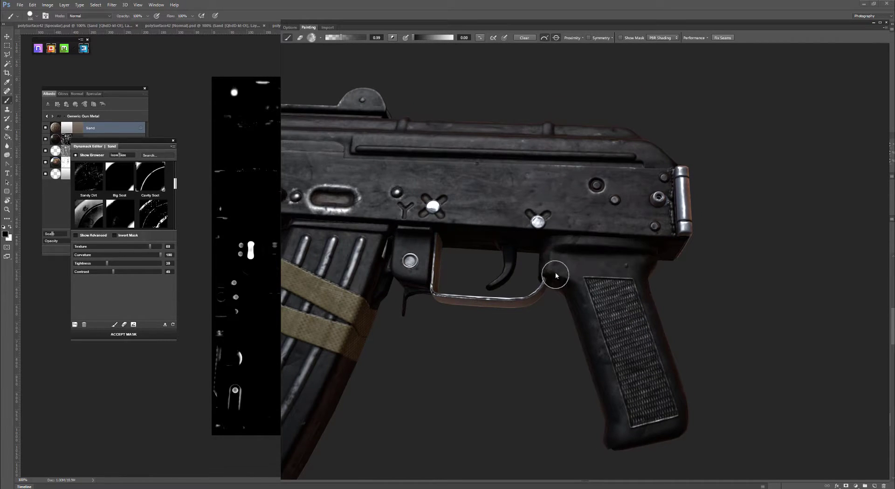
Paint Sand with value 1.00 down the front edge of the pistol grip and check it from a distance.
right_drag(663, 276, 727, 276)
key(x)
mouse_move(561, 276)
mouse_down()
mouse_move(645, 400)
mouse_move(681, 413)
mouse_up()
right_drag(709, 407, 569, 339)
middle_drag(569, 339, 666, 337)
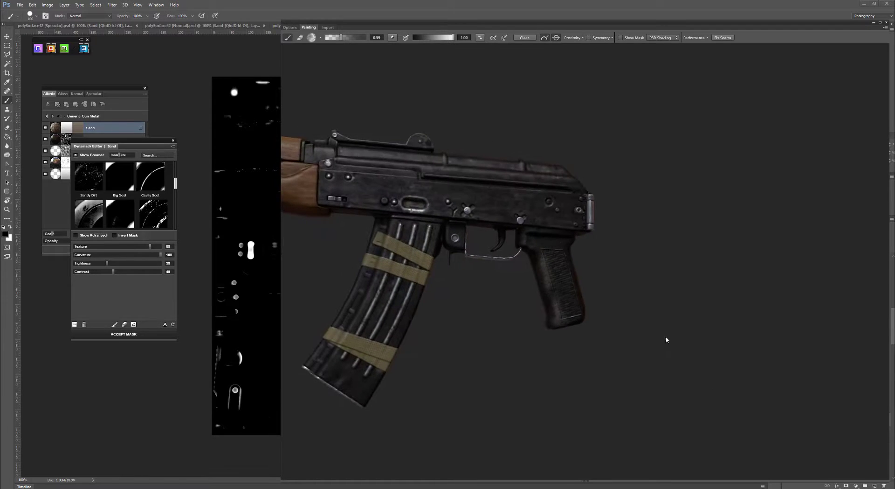
right_drag(676, 300, 683, 341)
middle_drag(683, 341, 613, 326)
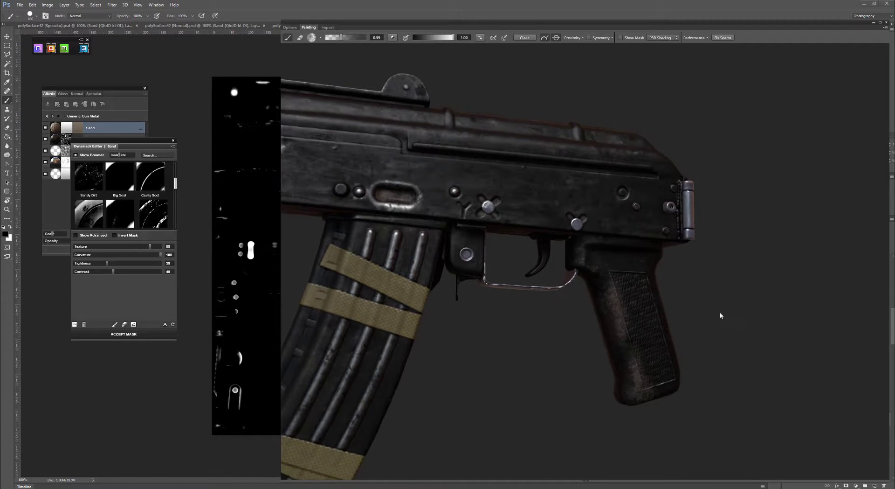
middle_drag(720, 315, 675, 308)
Erase the Sand from the front edge of the pistol grip with paint value 0.00.
key(x)
drag(573, 297, 597, 384)
mouse_move(718, 348)
mouse_down()
mouse_move(484, 309)
mouse_move(480, 278)
mouse_move(513, 295)
mouse_move(638, 318)
mouse_move(582, 320)
mouse_move(528, 200)
mouse_move(536, 211)
mouse_move(536, 195)
mouse_move(515, 199)
mouse_move(582, 258)
mouse_up()
key(1)
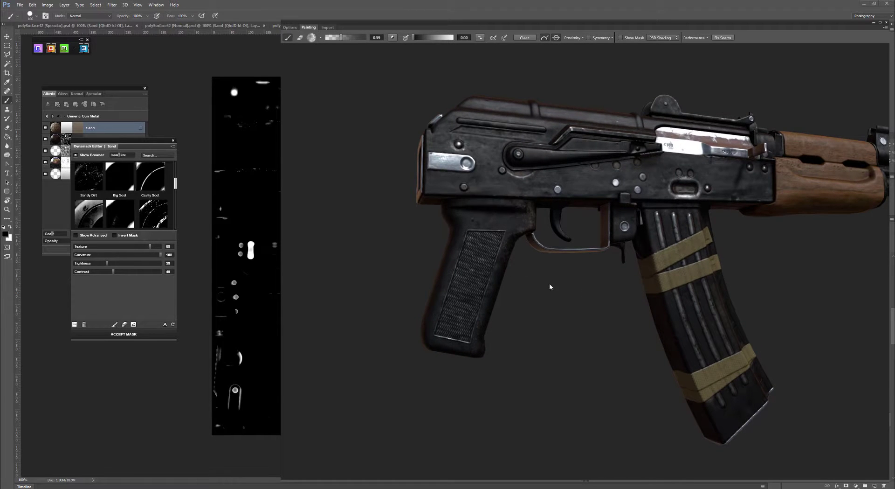
Retouch the Sand around the top of the grip on the rifle's opposite side and accept the Sand mask.
mouse_move(550, 286)
alt+mouse_down()
mouse_move(626, 337)
mouse_move(680, 306)
mouse_move(644, 244)
alt+mouse_up()
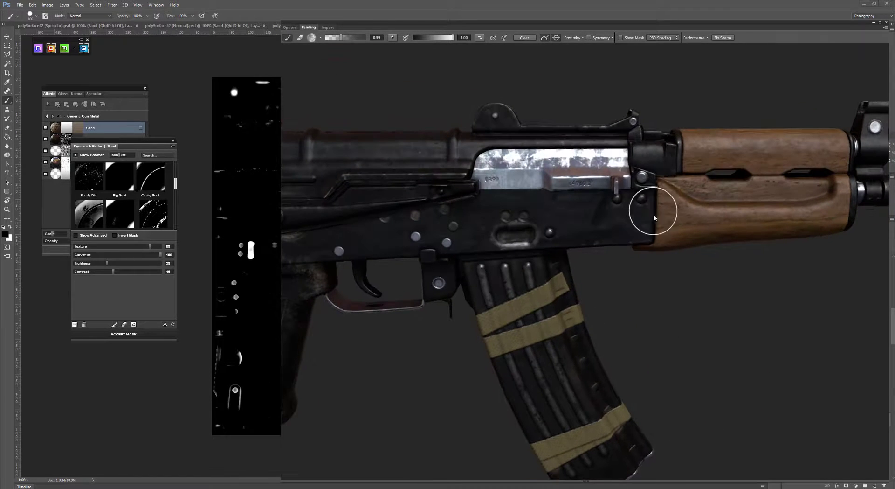
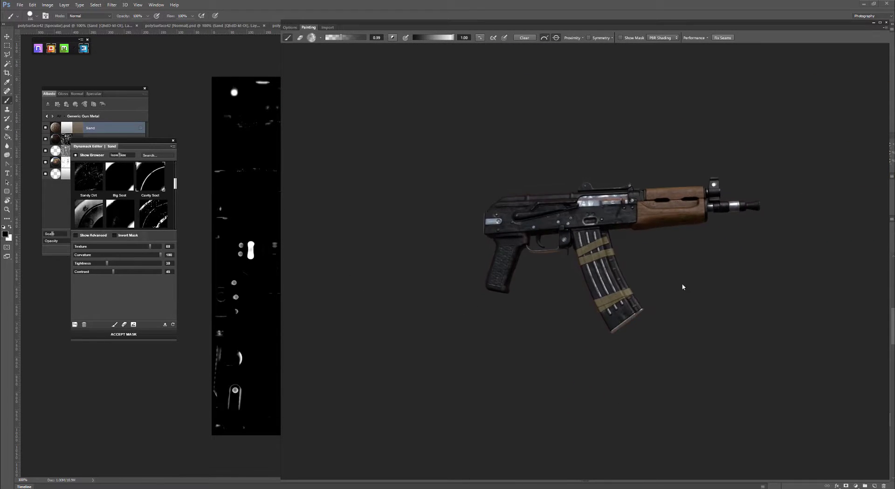
mouse_move(703, 296)
alt+right_down()
mouse_move(779, 299)
mouse_move(763, 378)
alt+right_up()
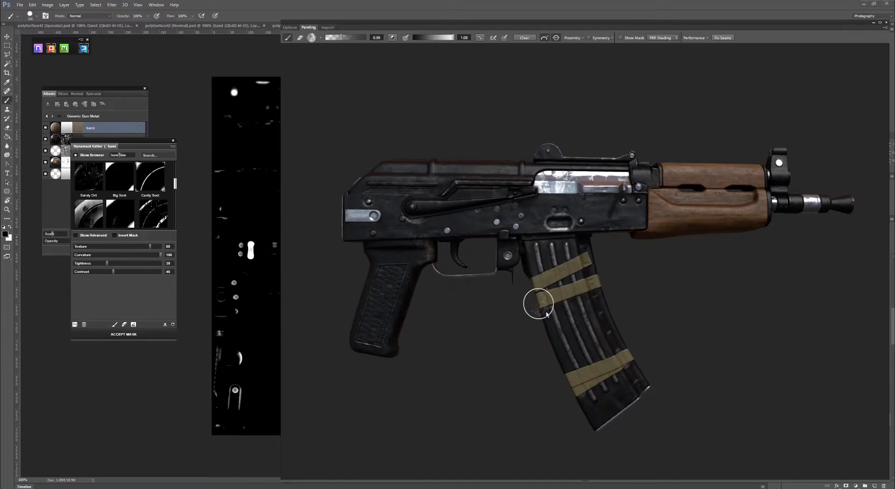
alt+middle_drag(536, 303, 572, 320)
alt+right_drag(572, 320, 543, 282)
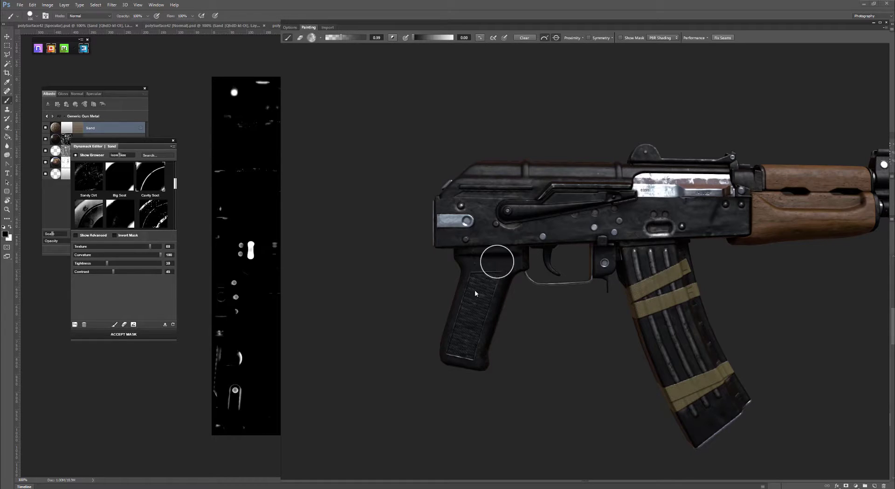
click(137, 336)
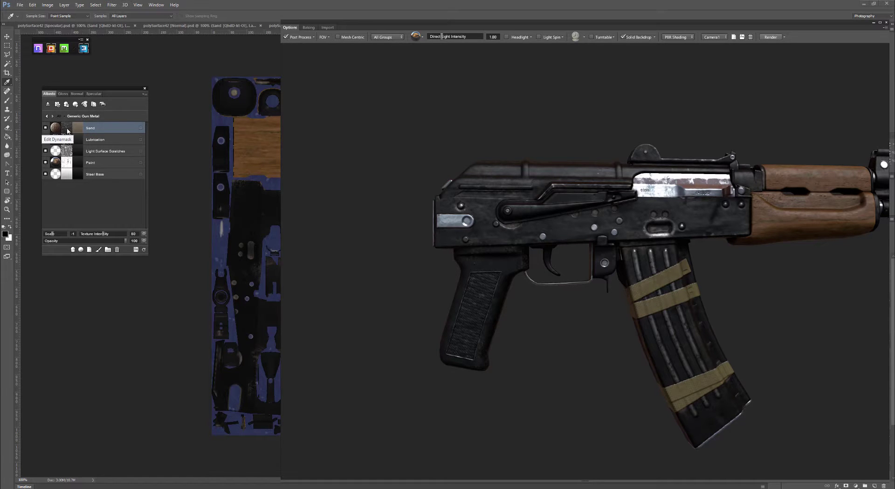
Compare the receiver and magazine with the Paint layer hidden and shown.
drag(532, 345, 644, 289)
scroll(644, 290, up, 3)
middle_drag(644, 289, 492, 302)
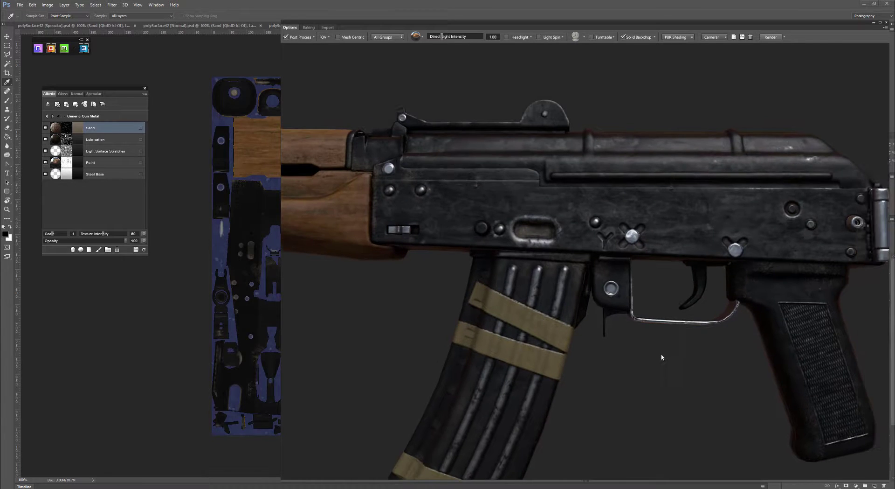
scroll(664, 358, down, 1)
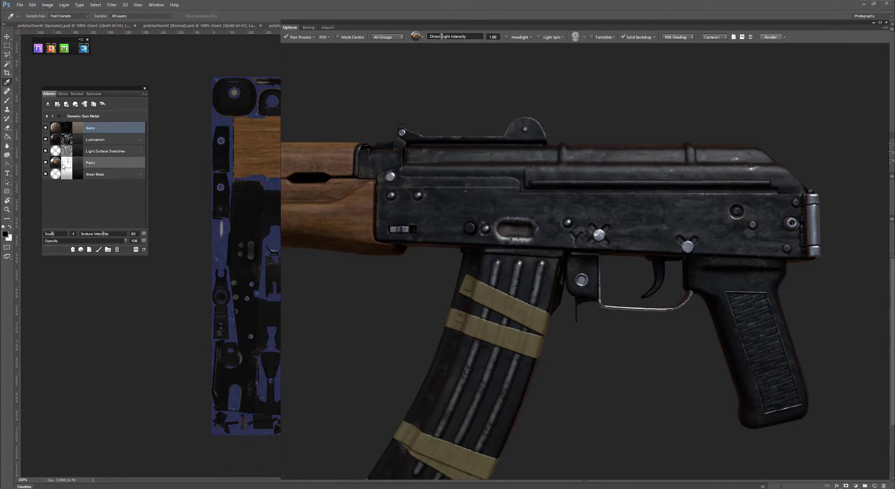
click(46, 164)
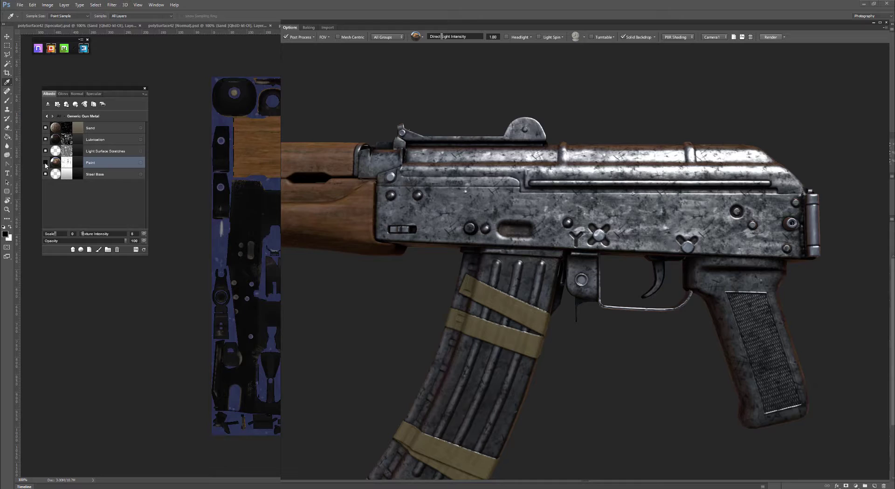
click(45, 163)
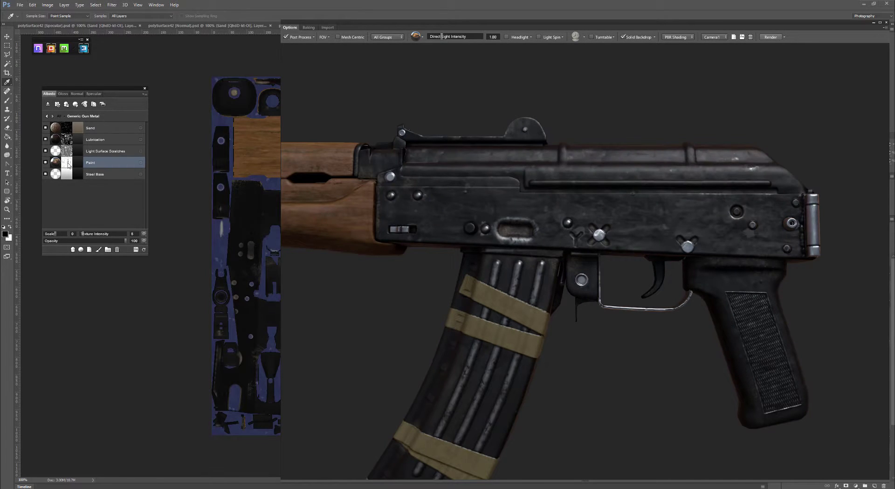
Open the Paint layer's Dynamask for editing in full shaded mode.
click(70, 166)
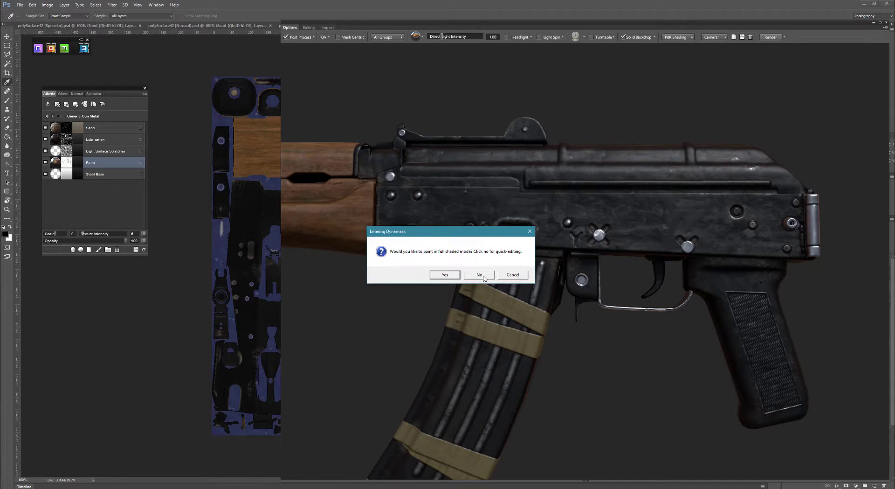
click(451, 276)
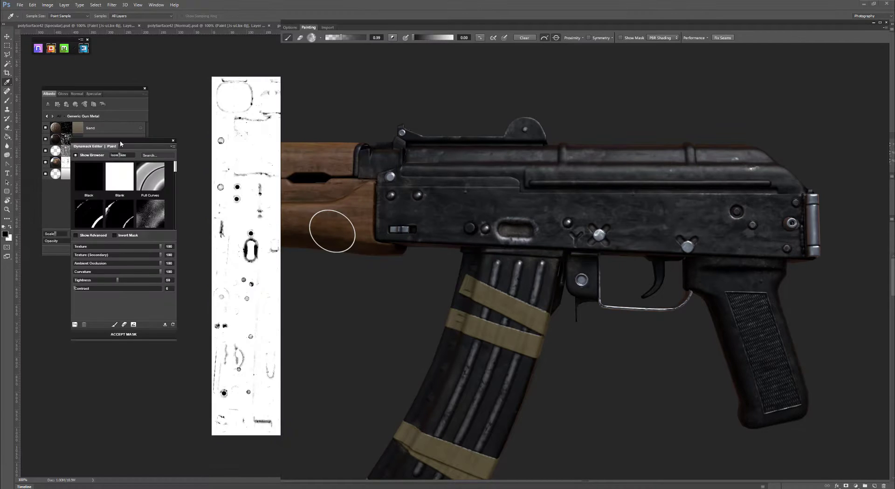
drag(120, 139, 138, 144)
scroll(616, 361, down, 2)
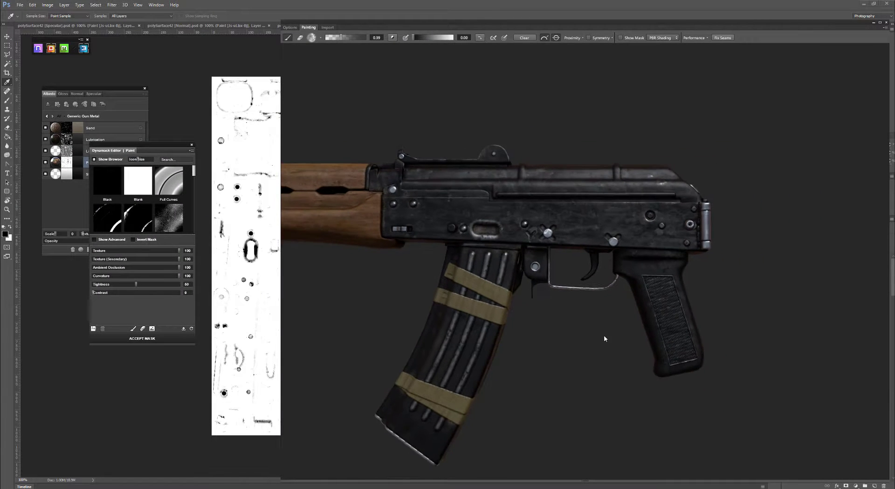
Display the Paint mask on the rifle and examine it on the receiver, magazine and grip.
key(m)
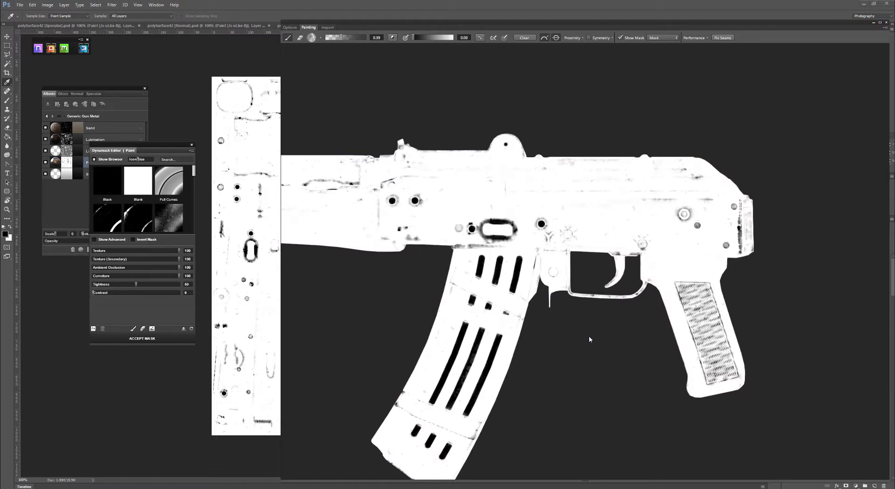
drag(624, 361, 538, 375)
middle_drag(539, 378, 597, 365)
scroll(565, 363, up, 3)
scroll(599, 364, up, 1)
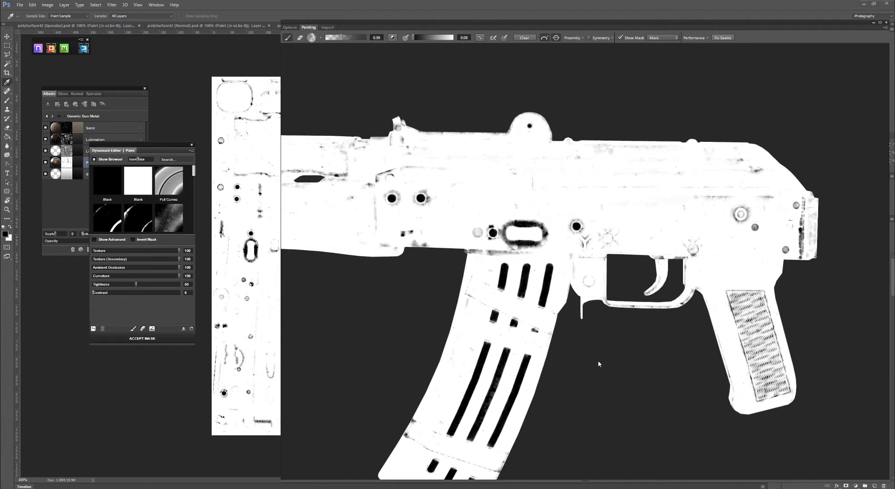
scroll(155, 210, down, 2)
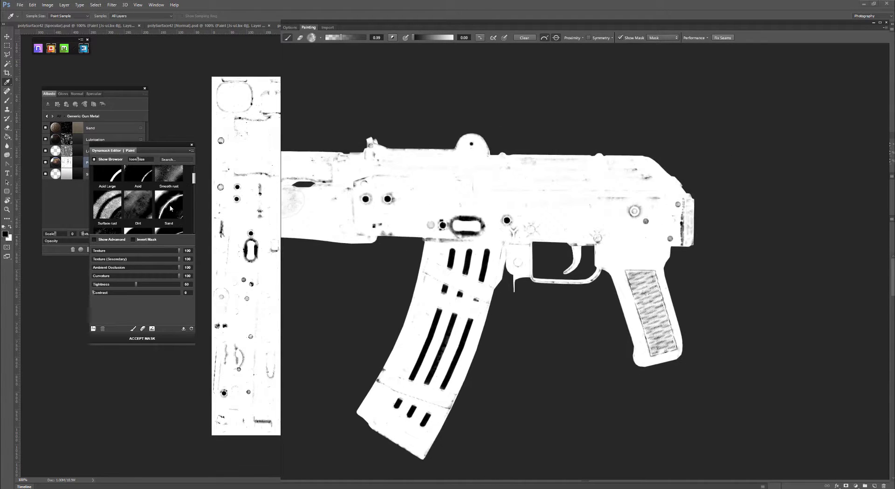
Apply the Paint edge wear Dynamask preset to the Paint layer's mask.
scroll(171, 209, down, 2)
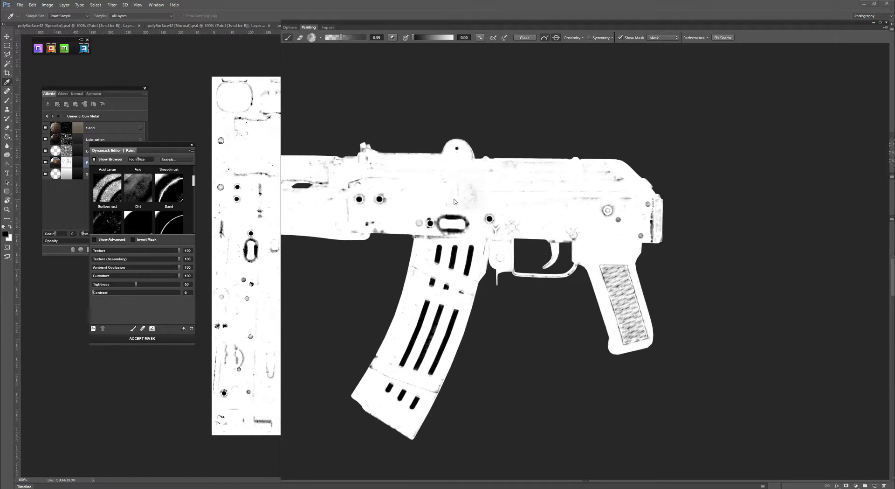
scroll(127, 208, down, 2)
click(182, 216)
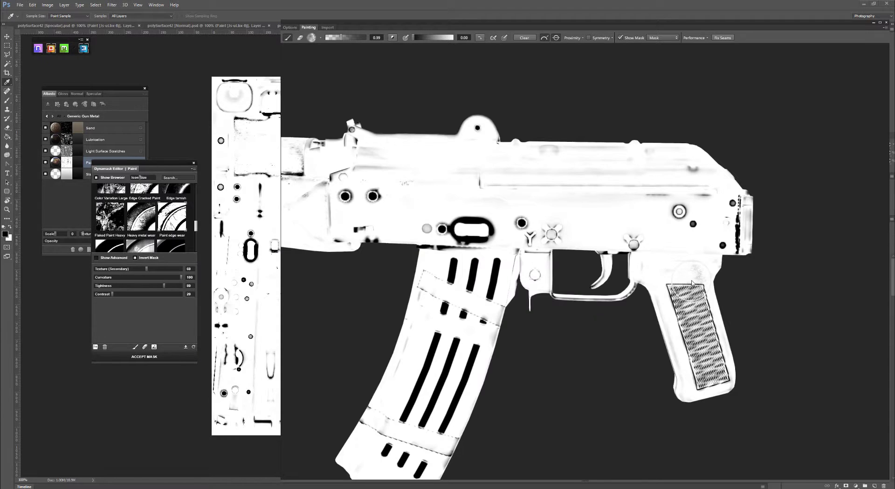
Set up a scratch brush from the hard round Assorted tip with size 7, angle 36, roundness 0.25 and Shape Dynamics.
click(321, 40)
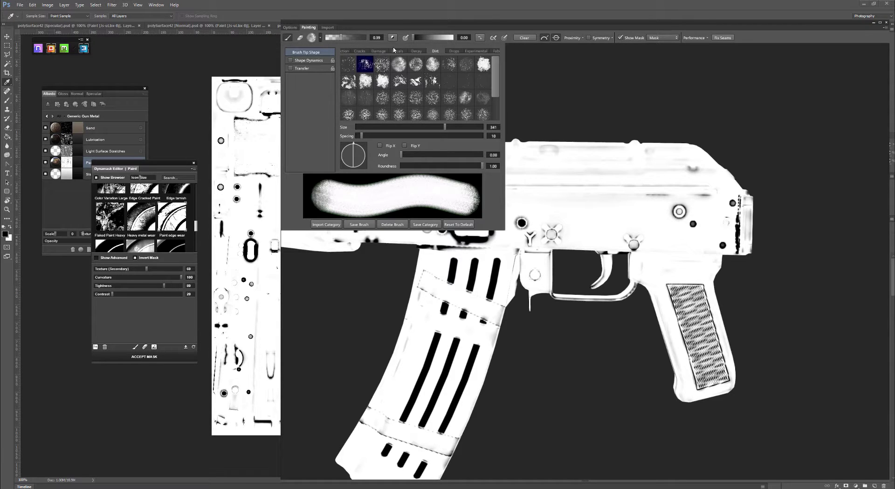
drag(474, 50, 425, 48)
click(350, 51)
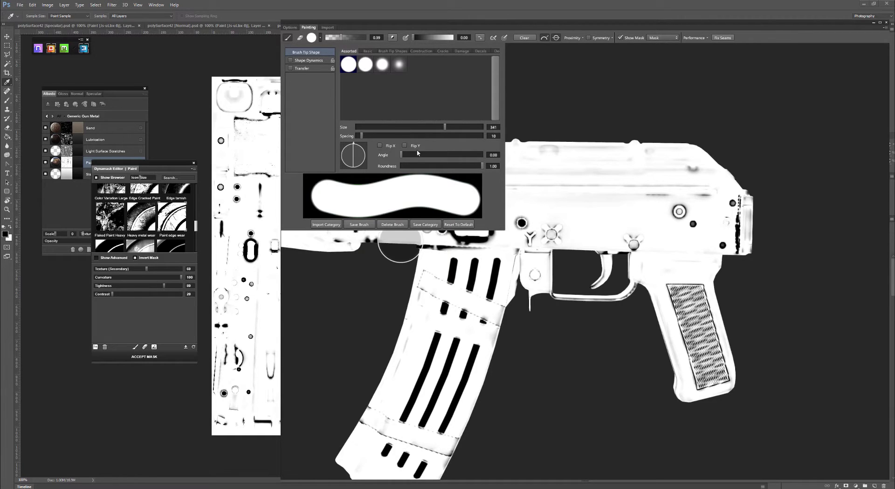
drag(393, 129, 358, 127)
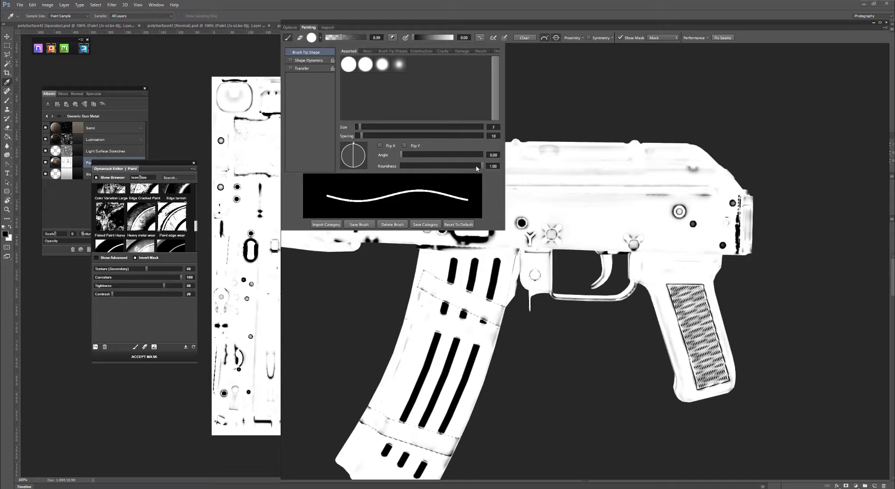
mouse_move(452, 166)
mouse_down()
mouse_move(408, 155)
mouse_move(421, 168)
mouse_up()
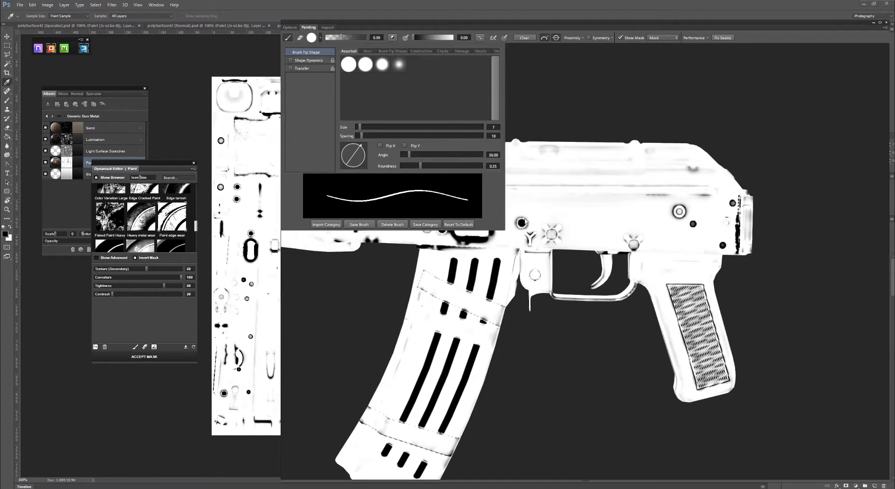
click(291, 61)
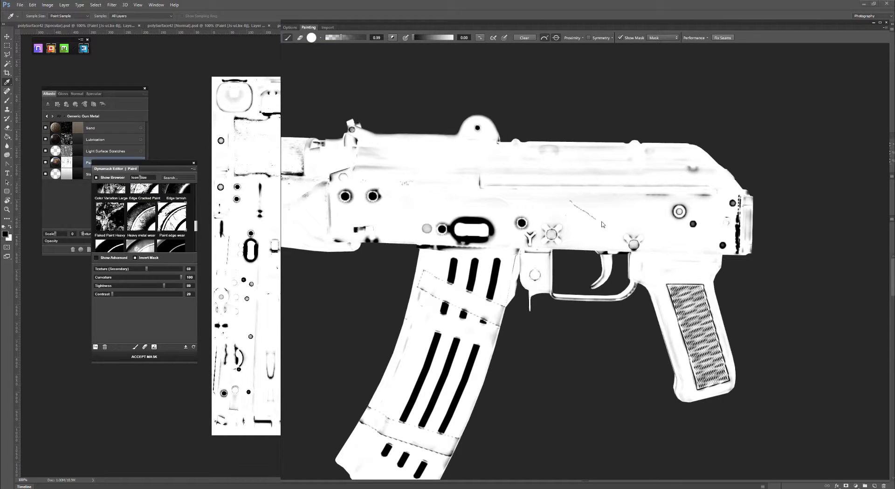
Paint thin scratches into the Paint mask across the receiver's side and the upper part of the magazine.
right_drag(604, 327, 626, 341)
middle_drag(620, 371, 634, 401)
click(388, 231)
click(542, 299)
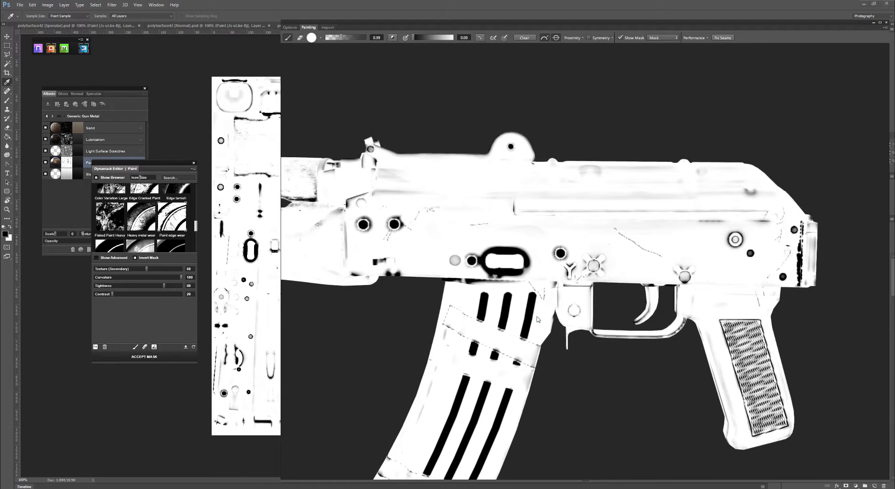
middle_drag(575, 393, 604, 293)
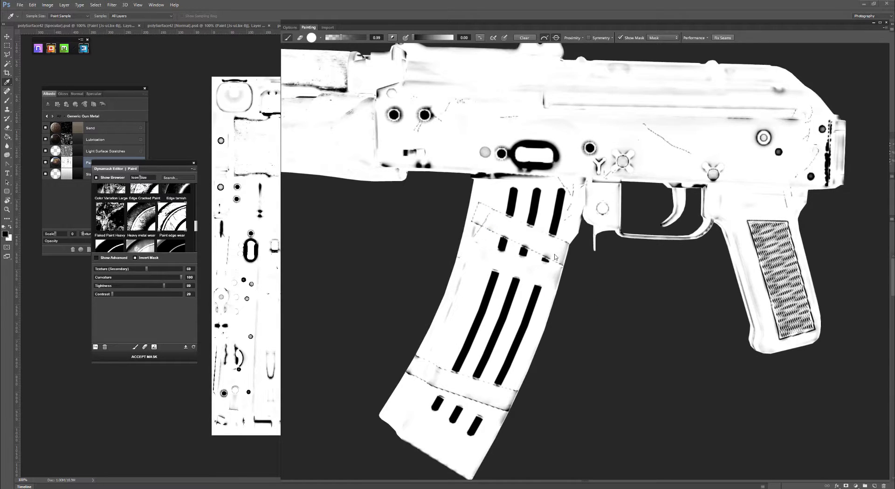
mouse_move(612, 195)
mouse_down()
mouse_move(553, 83)
mouse_move(638, 93)
mouse_move(724, 74)
mouse_move(798, 107)
mouse_move(758, 166)
mouse_move(746, 215)
mouse_move(752, 261)
mouse_move(791, 251)
mouse_up()
drag(381, 136, 438, 113)
middle_drag(438, 169, 527, 267)
drag(480, 175, 509, 171)
mouse_move(473, 203)
mouse_down()
mouse_move(473, 238)
mouse_move(486, 208)
mouse_up()
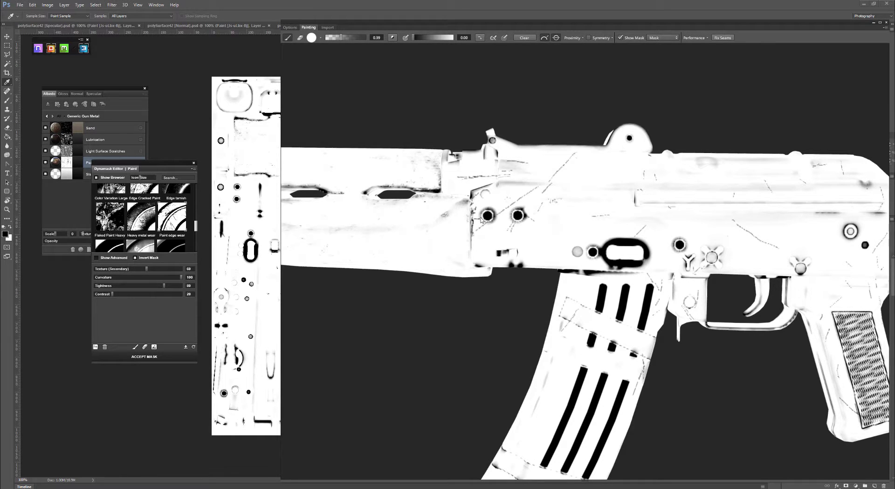
Add more short, thin scratches over the magazine's side, between and around its slots.
middle_drag(662, 359, 624, 349)
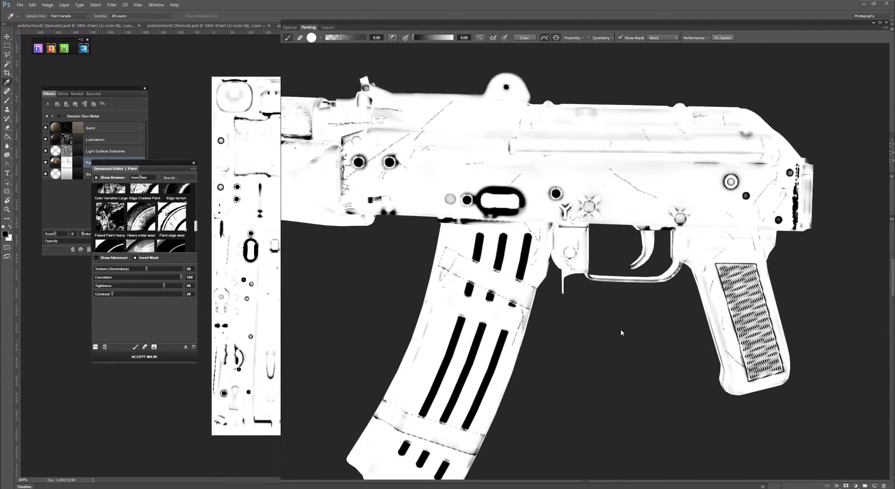
drag(427, 320, 422, 388)
drag(403, 406, 407, 412)
drag(430, 354, 413, 383)
drag(502, 355, 504, 374)
drag(518, 342, 505, 366)
mouse_move(489, 415)
mouse_down()
mouse_move(474, 422)
mouse_move(472, 446)
mouse_up()
middle_drag(472, 443, 492, 358)
drag(395, 355, 399, 380)
mouse_move(402, 364)
mouse_down()
mouse_move(407, 404)
mouse_move(459, 405)
mouse_up()
drag(473, 353, 474, 385)
drag(420, 337, 437, 307)
drag(481, 207, 477, 184)
mouse_move(490, 168)
mouse_down()
mouse_move(488, 153)
mouse_move(518, 147)
mouse_up()
Scatter more thin scratches over the receiver's side and rear and the area around the top of the grip.
middle_drag(612, 70, 579, 183)
drag(543, 190, 568, 167)
drag(559, 181, 539, 196)
drag(570, 193, 570, 180)
drag(729, 158, 751, 185)
drag(691, 257, 683, 266)
drag(669, 264, 688, 266)
drag(714, 250, 719, 240)
mouse_move(780, 231)
mouse_down()
mouse_move(777, 244)
mouse_move(783, 213)
mouse_up()
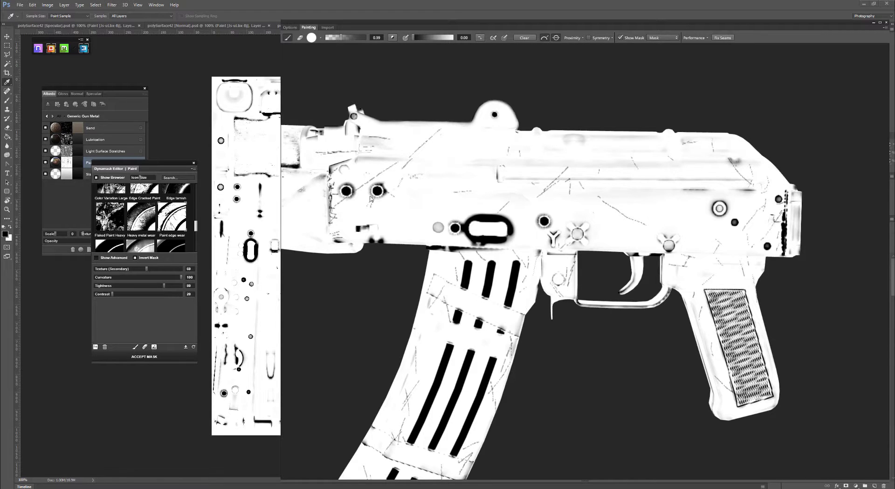
Paint wear along the receiver's front edge and around the oval recess above the magazine, switching the display to PBR shading.
mouse_move(331, 186)
mouse_down()
mouse_move(334, 240)
mouse_move(332, 168)
mouse_move(345, 163)
mouse_up()
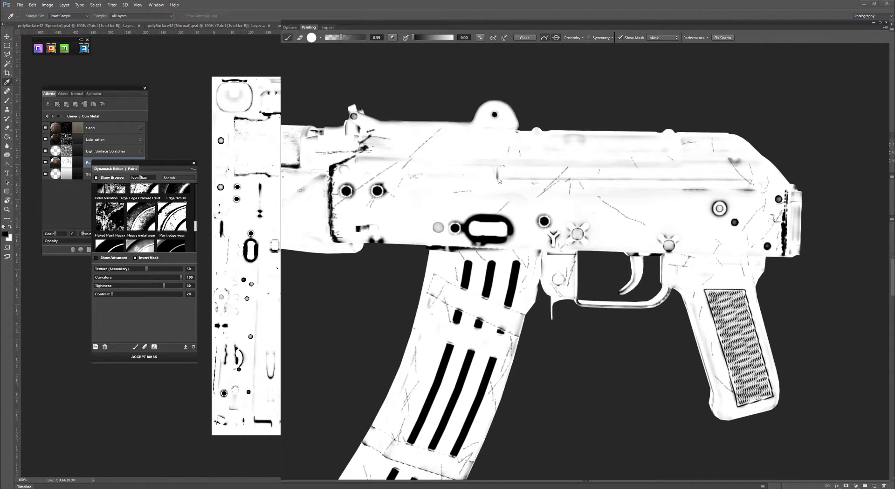
key(m)
drag(374, 354, 377, 331)
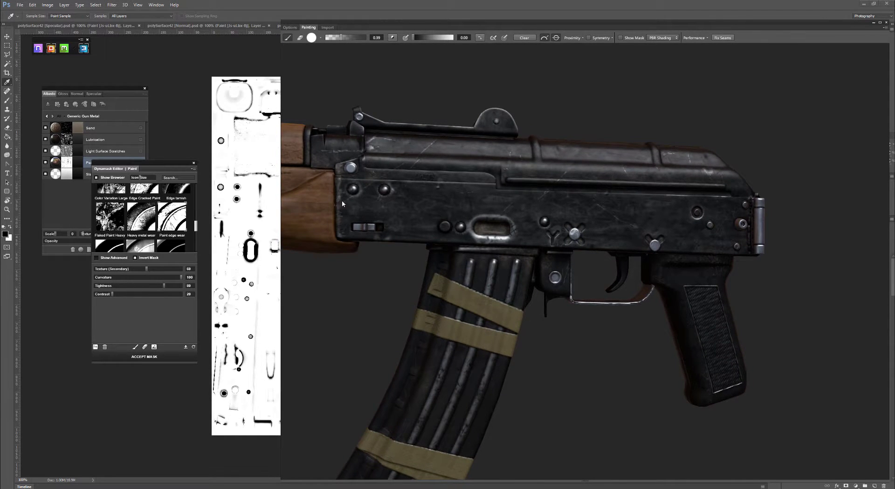
drag(336, 237, 357, 246)
mouse_move(481, 239)
mouse_down()
mouse_move(497, 237)
mouse_move(480, 217)
mouse_move(506, 241)
mouse_move(514, 215)
mouse_move(509, 237)
mouse_up()
key(x)
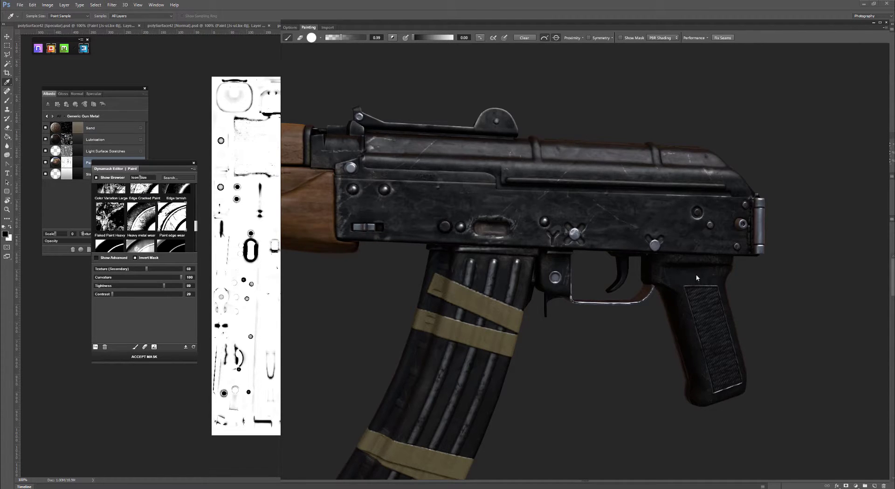
Retouch the painted wear on the magazine in PBR shading, alternating between black and white mask paint.
alt+drag(765, 421, 527, 244)
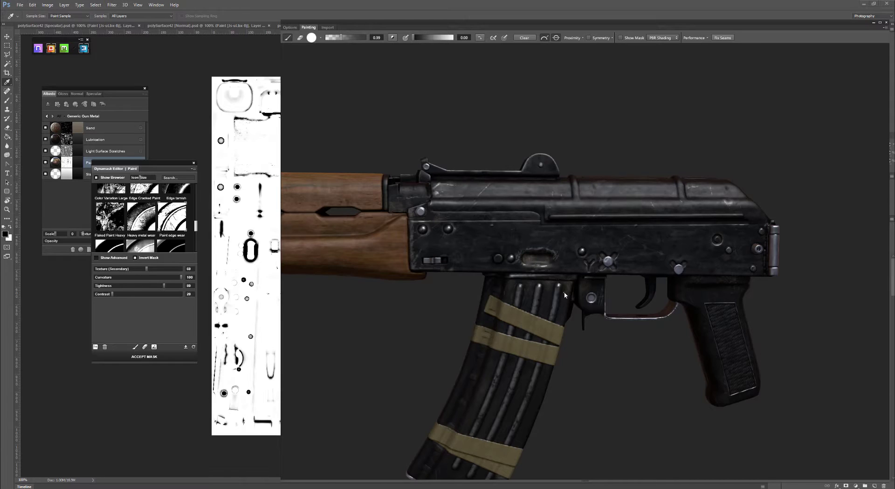
alt+middle_drag(562, 429, 586, 342)
mouse_move(476, 417)
mouse_down()
mouse_move(456, 400)
mouse_move(472, 414)
mouse_up()
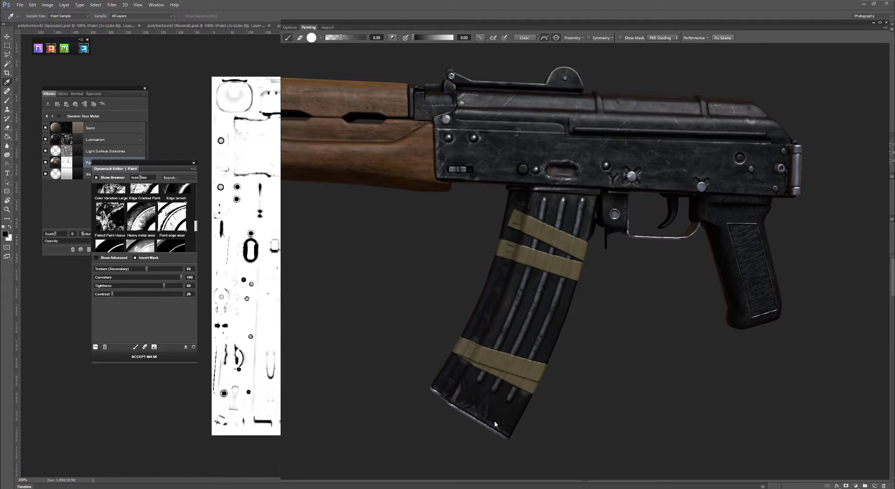
key(x)
alt+drag(487, 391, 485, 398)
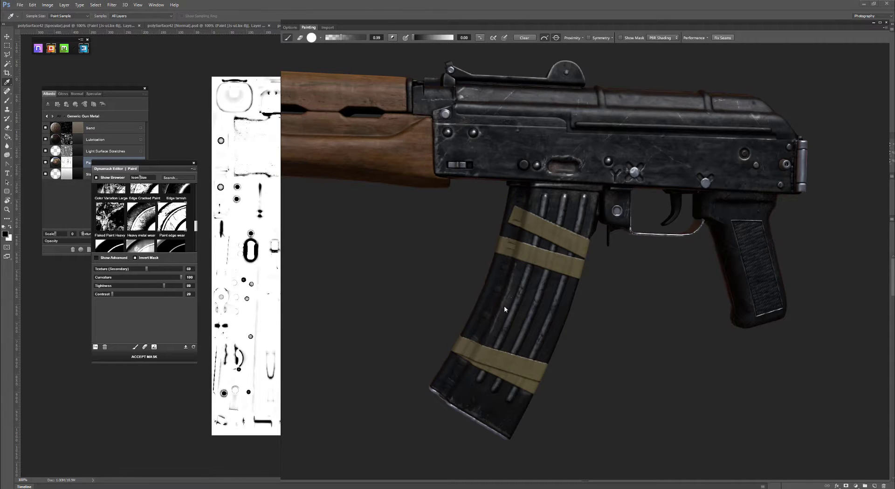
middle_drag(594, 299, 562, 361)
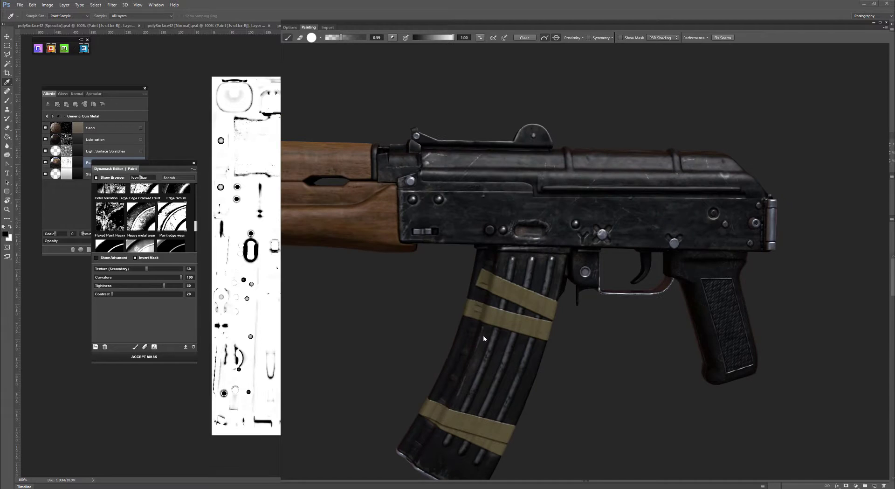
middle_drag(508, 227, 489, 280)
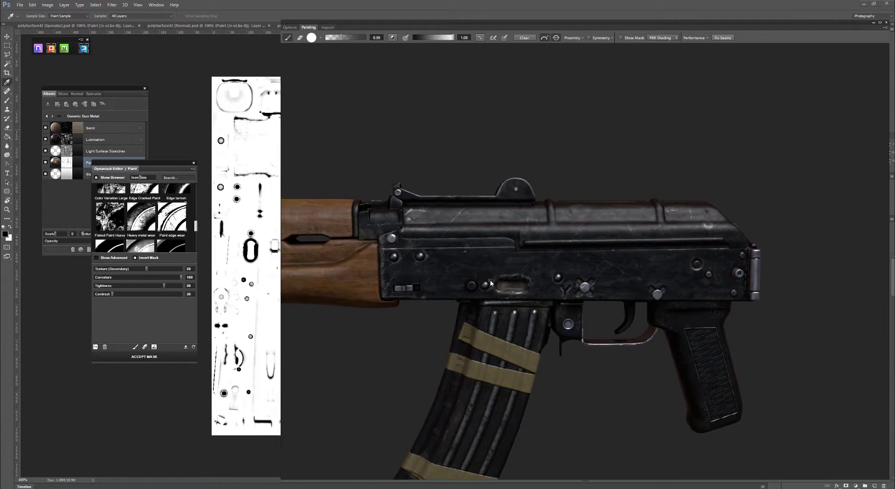
mouse_move(543, 306)
mouse_down()
mouse_move(578, 376)
mouse_move(541, 306)
mouse_up()
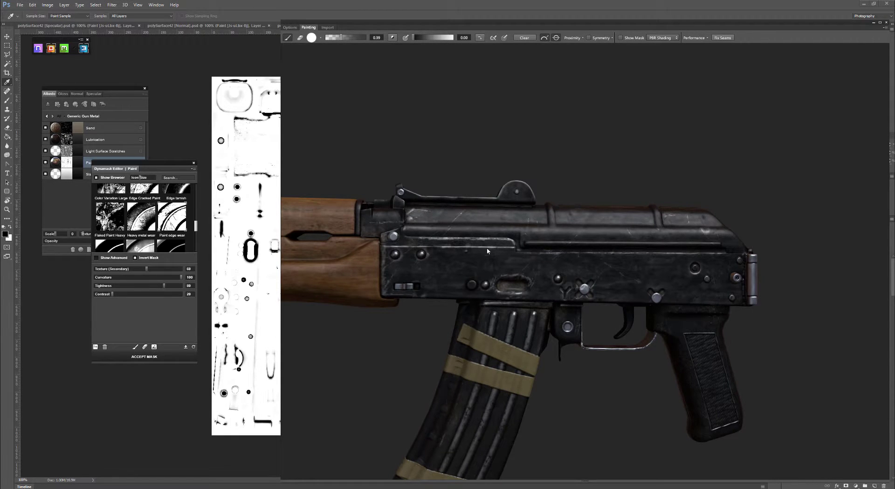
Review the whole rifle and accept the Paint layer's edited mask.
scroll(509, 351, down, 4)
drag(510, 351, 515, 371)
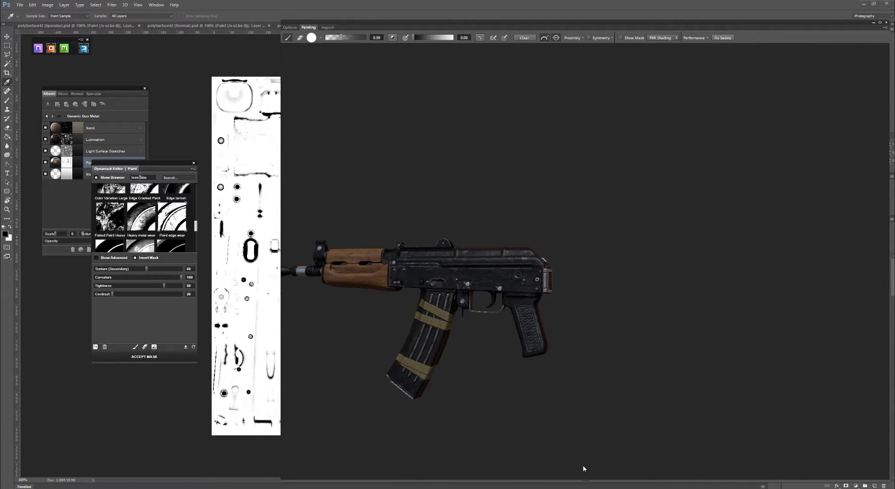
middle_drag(555, 343, 616, 351)
scroll(686, 364, up, 1)
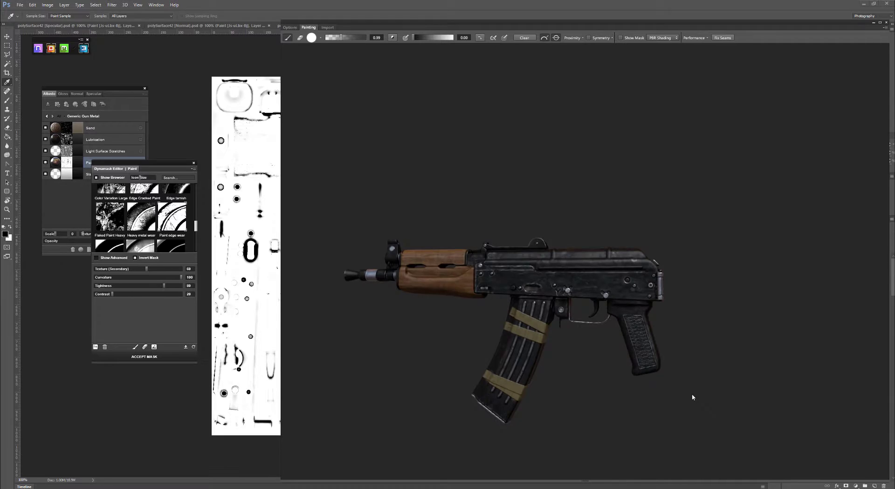
scroll(695, 391, up, 5)
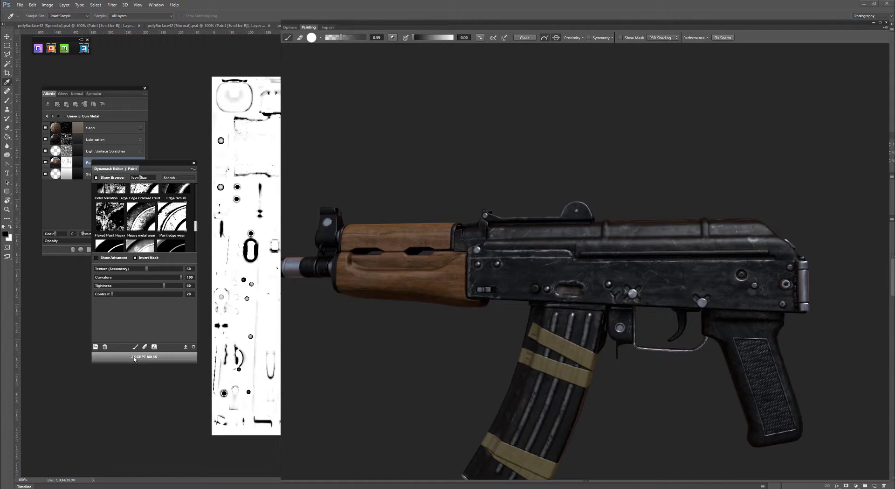
click(134, 357)
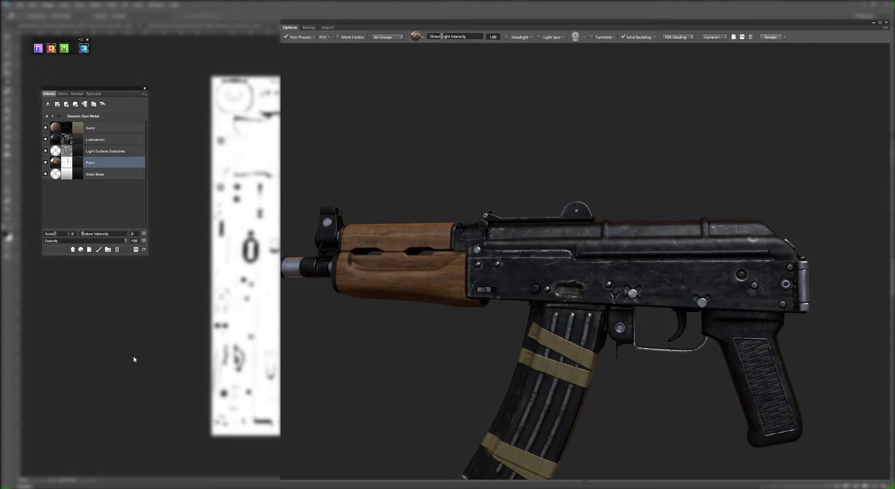
drag(578, 293, 629, 300)
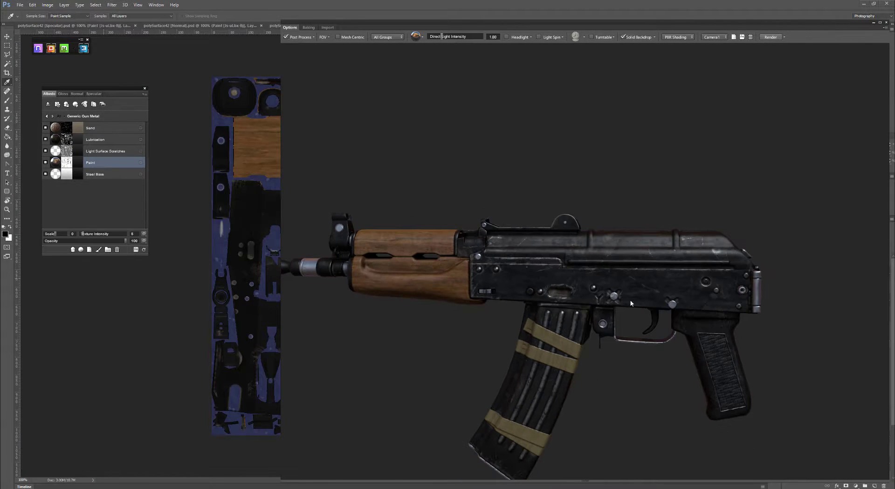
scroll(624, 364, down, 1)
middle_drag(622, 367, 633, 309)
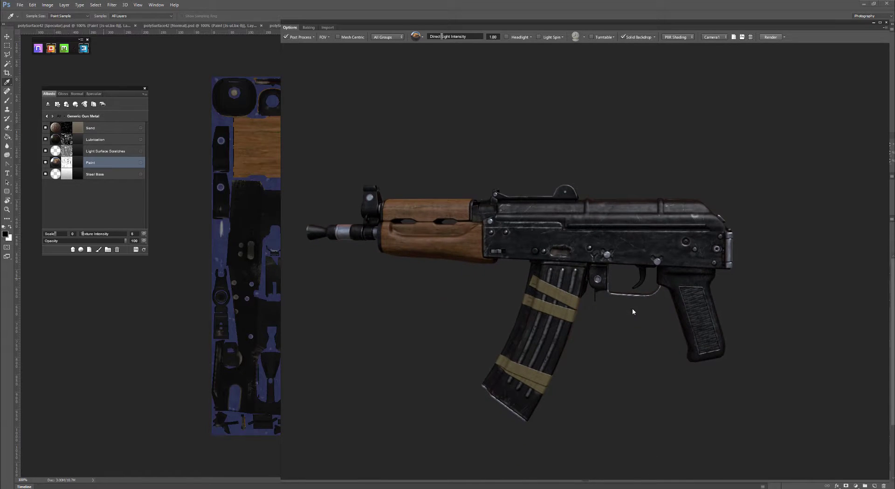